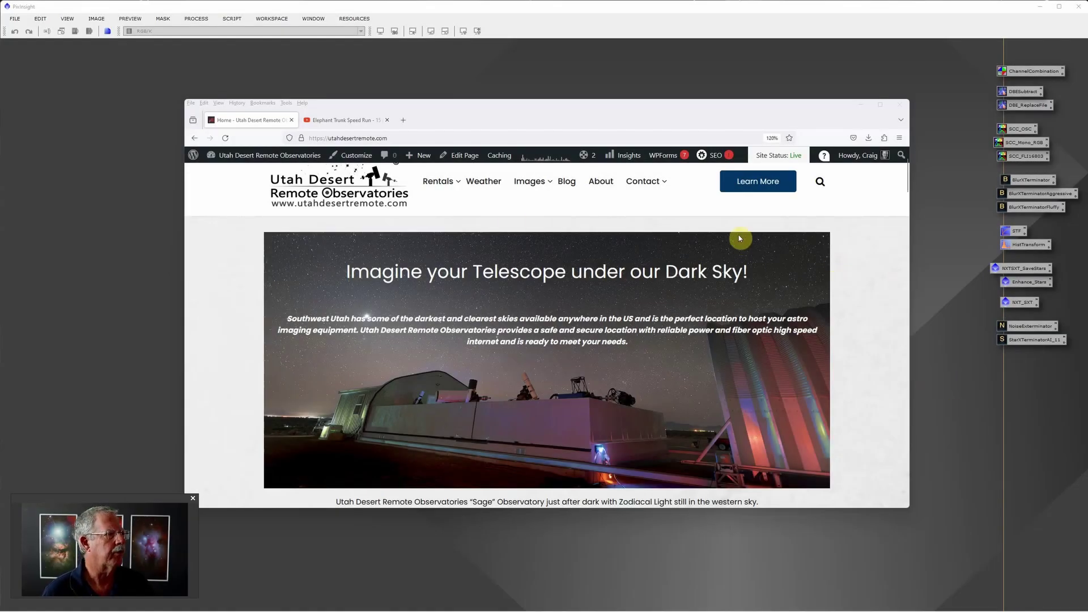
# - Play the Elephant Trunk Speed Run video, then minimize Firefox to reveal PixInsight
pyautogui.click(345, 120)
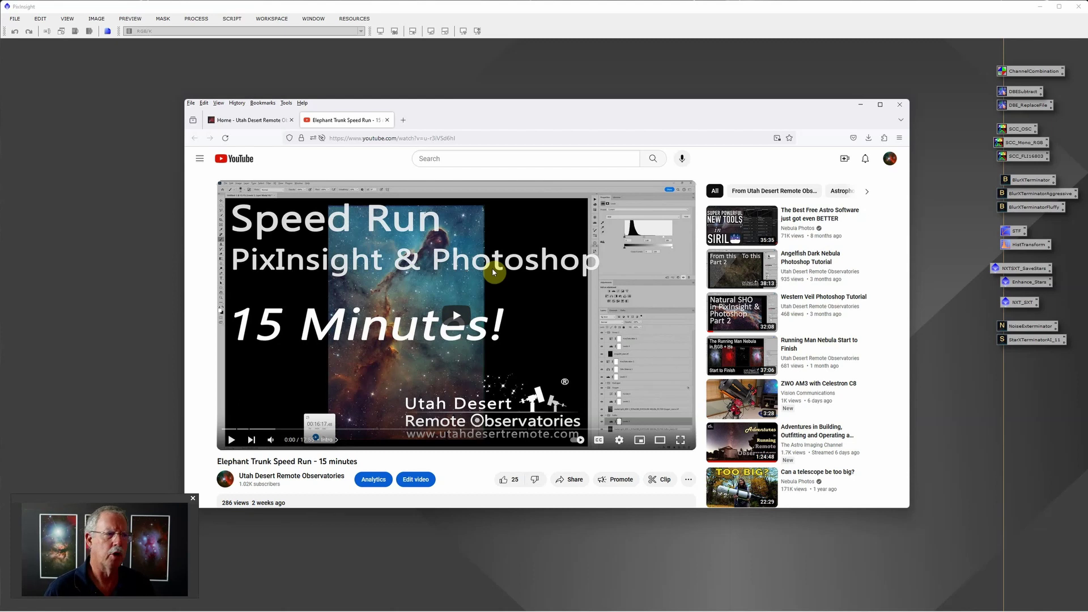
pyautogui.click(590, 64)
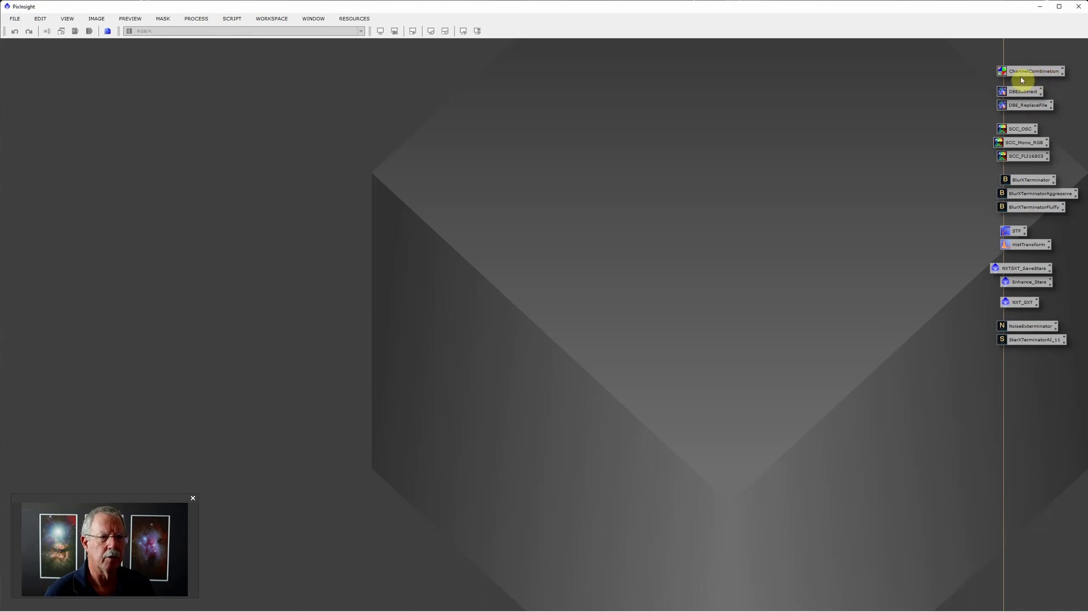
# - Open ChannelCombination and save its RGB settings as a Process19 icon on the workspace
pyautogui.click(196, 19)
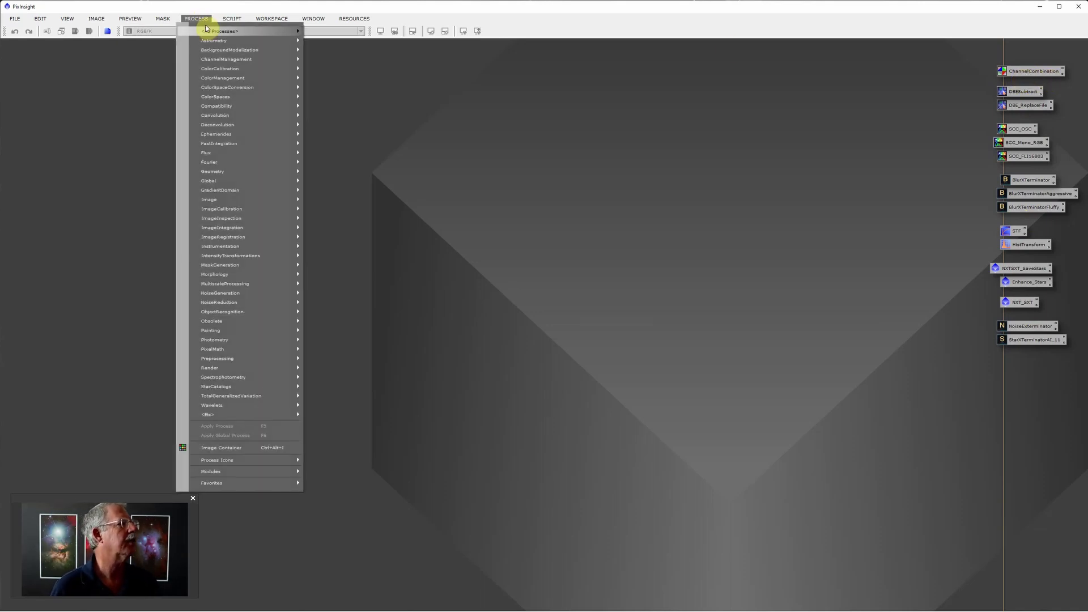
pyautogui.moveTo(219, 60)
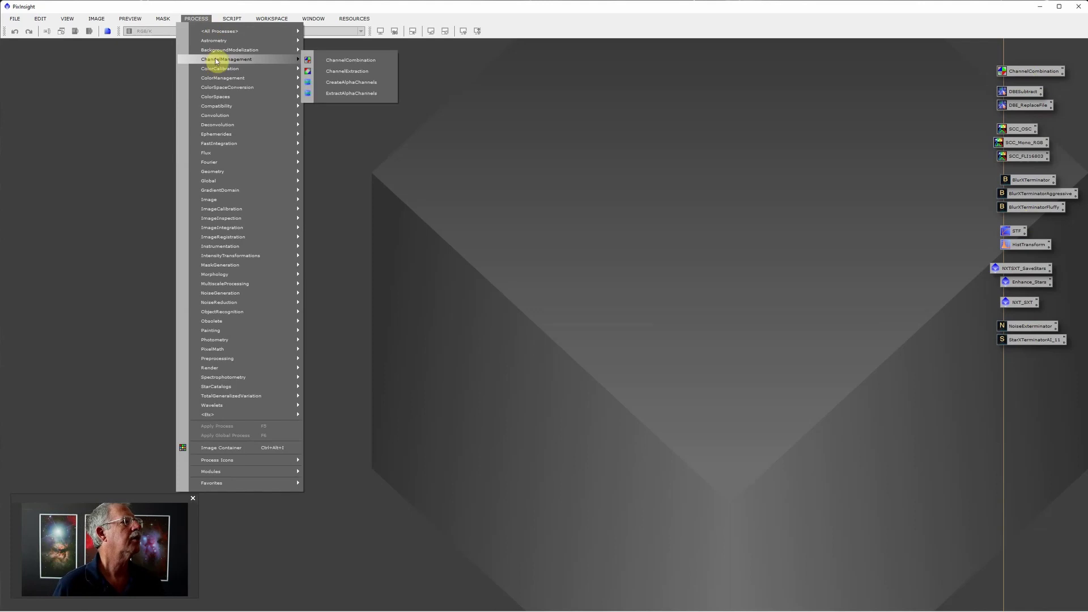
pyautogui.click(363, 63)
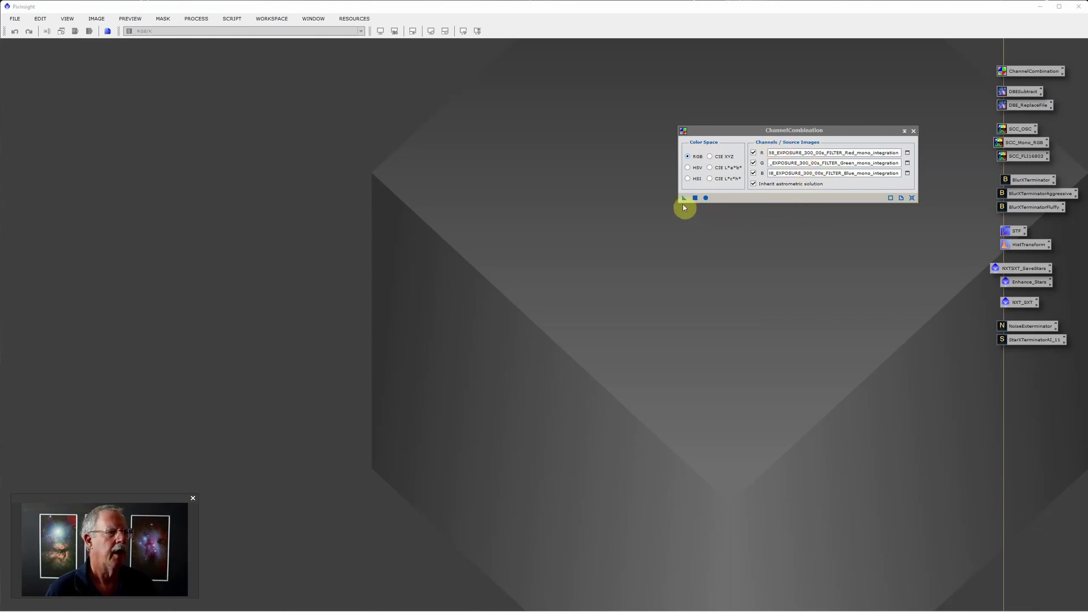
pyautogui.moveTo(684, 201); pyautogui.dragTo(772, 292)
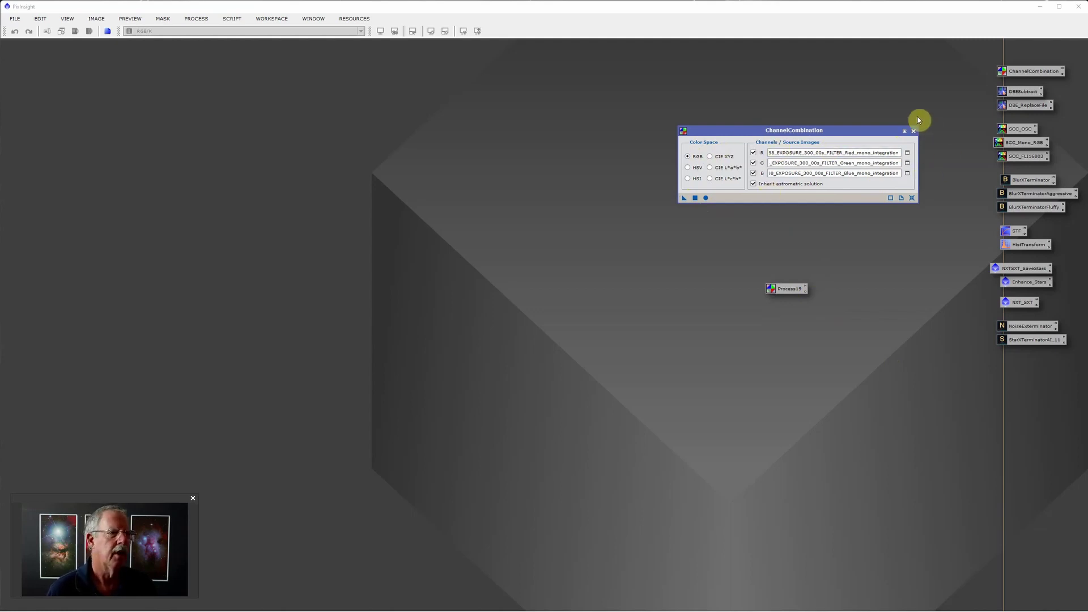
# - Rename the Process19 icon to 'Combination', move it under the other icons, and reopen it
pyautogui.click(913, 131)
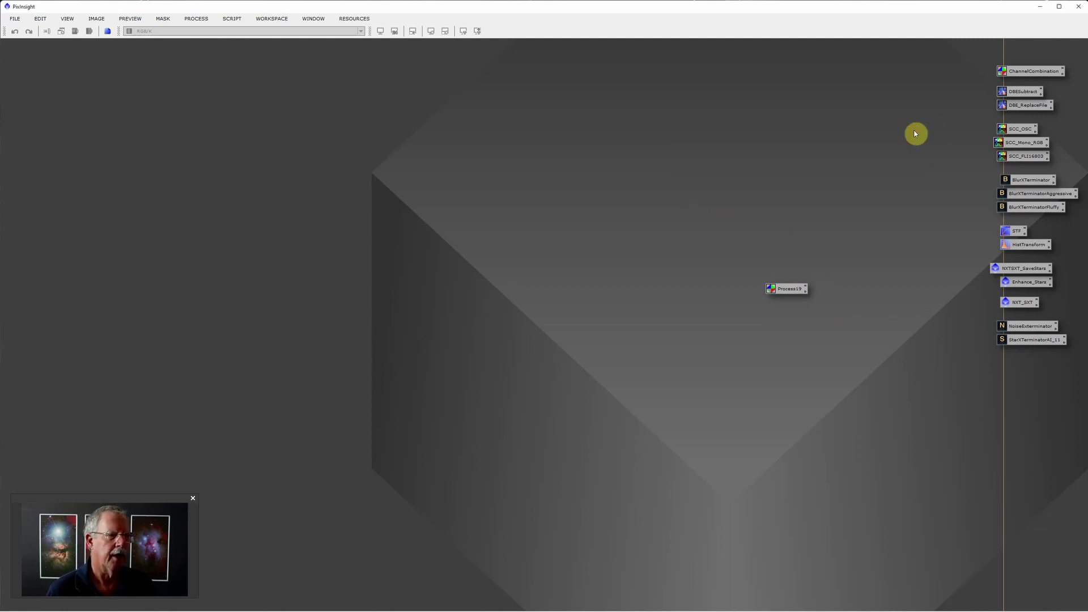
pyautogui.rightClick(786, 291)
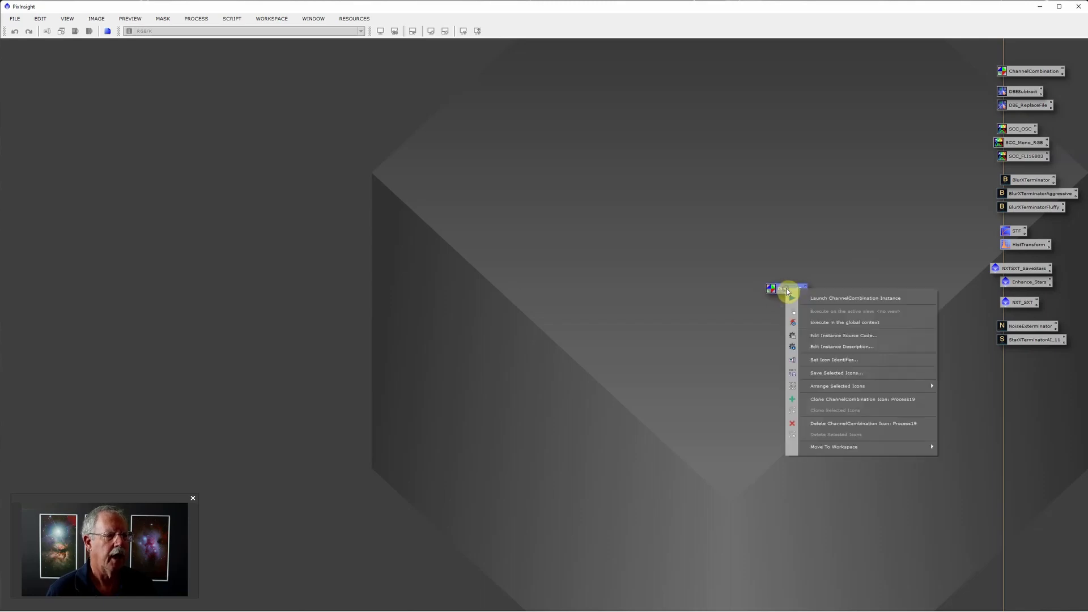
pyautogui.click(842, 360)
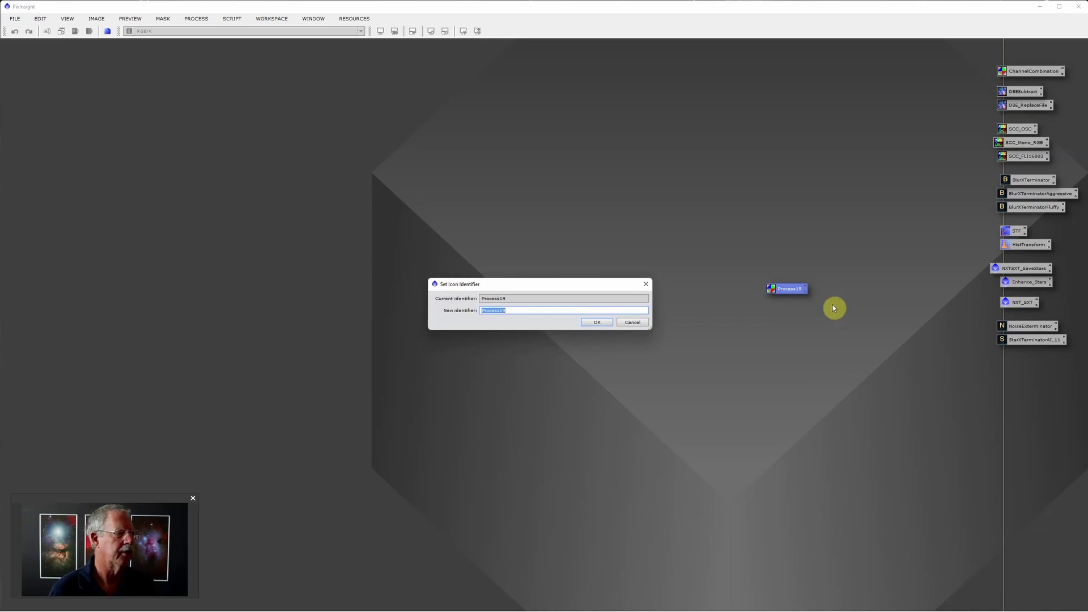
pyautogui.write('Combination')
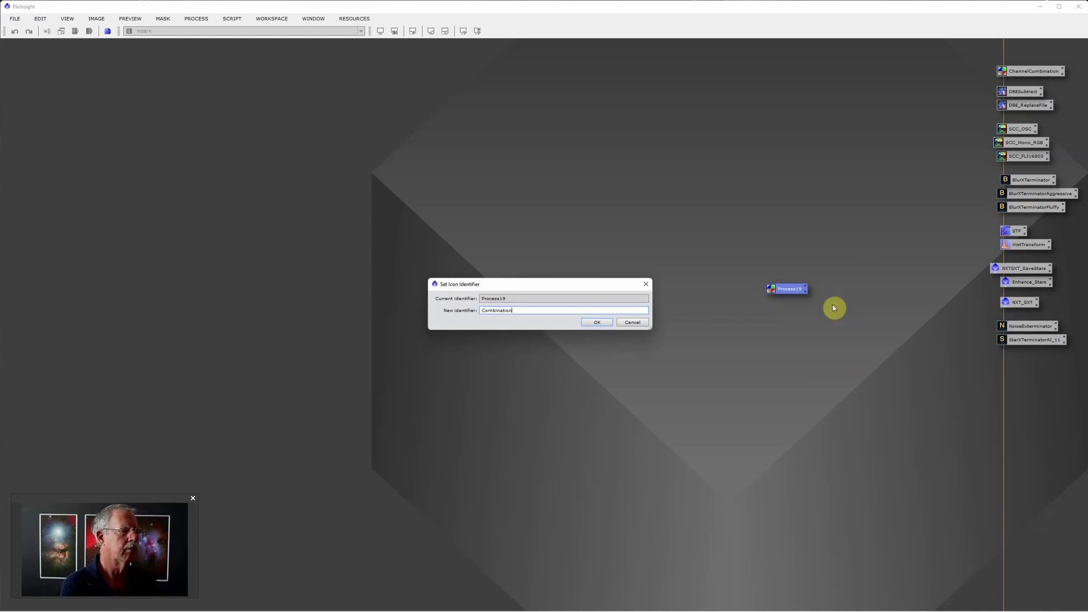
pyautogui.press('Return')
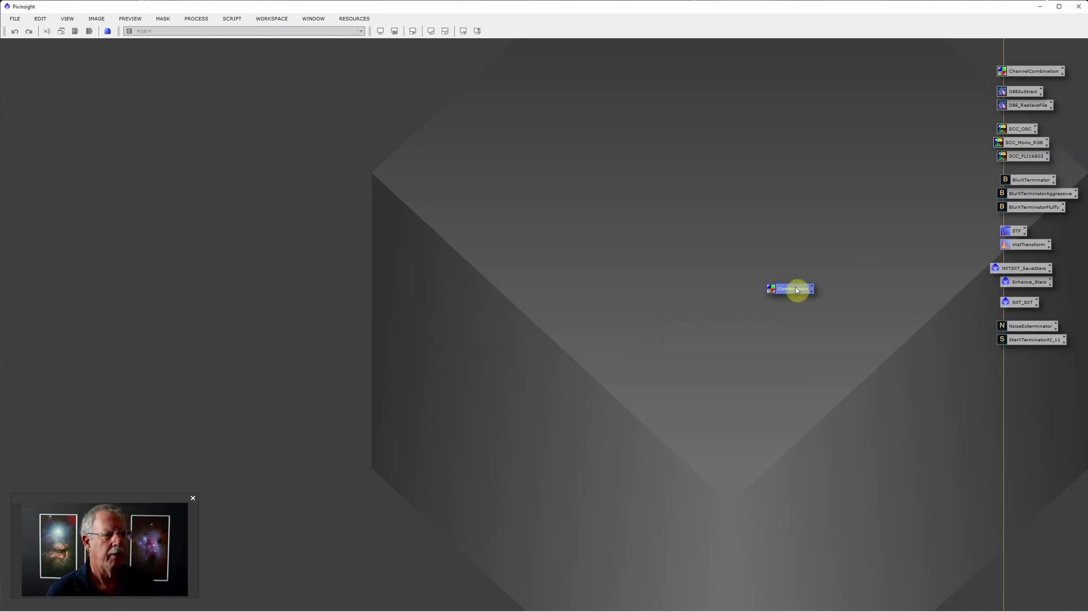
pyautogui.moveTo(794, 289); pyautogui.dragTo(1023, 392)
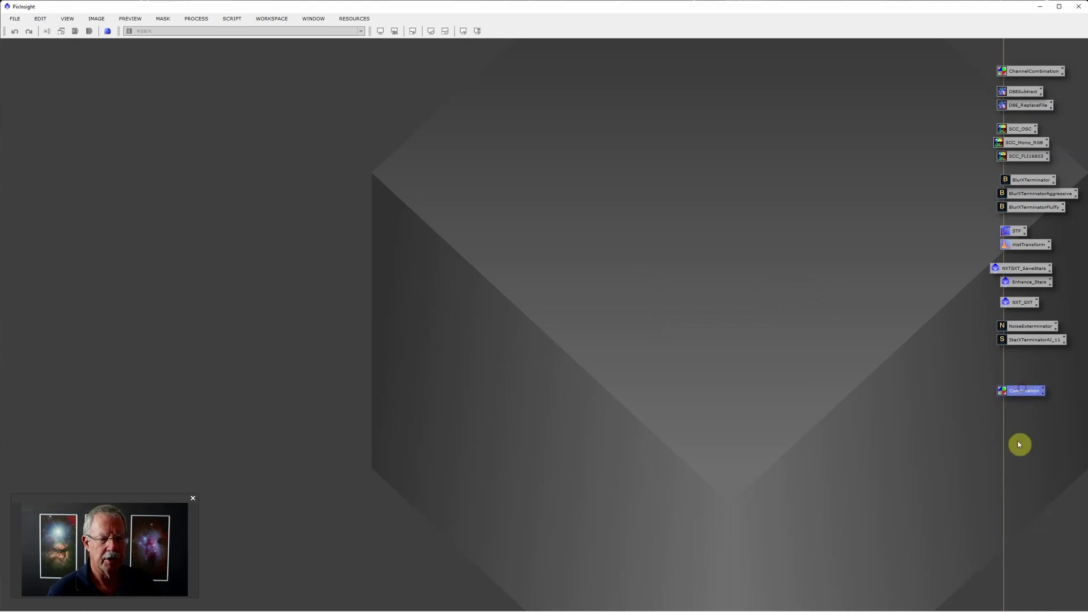
pyautogui.doubleClick(1023, 394)
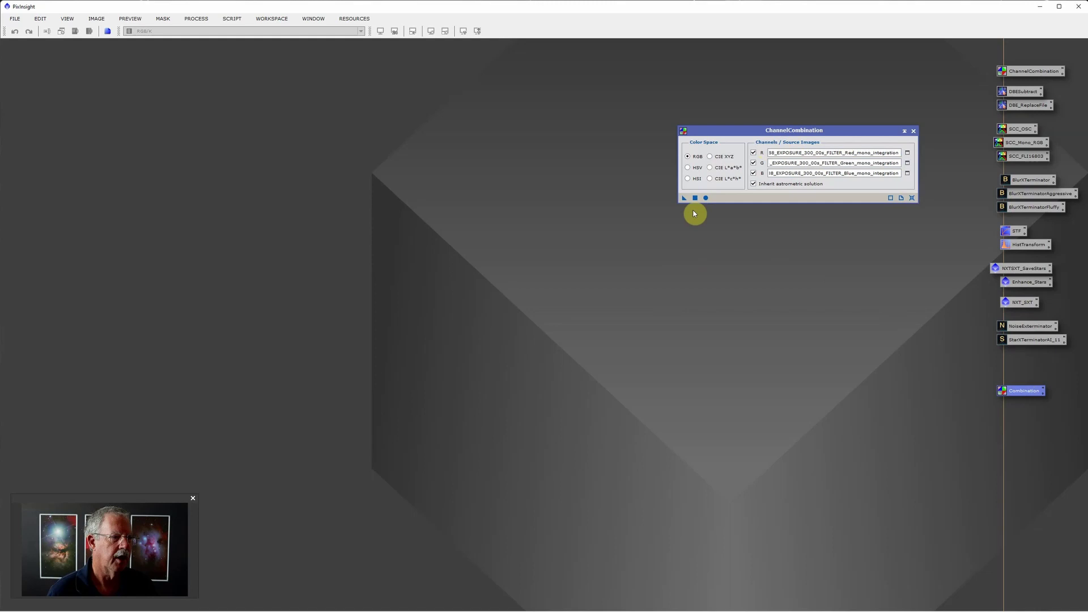
# - Save the workspace as bundled project 'Blank Project with Process Icons.pxiproject', including icons
pyautogui.click(914, 132)
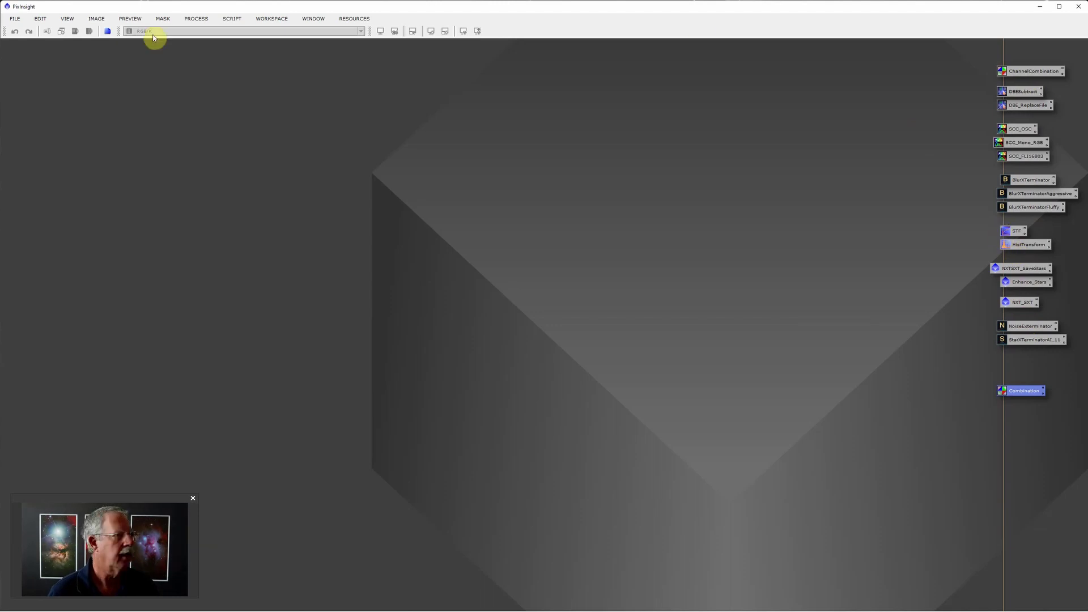
pyautogui.click(14, 20)
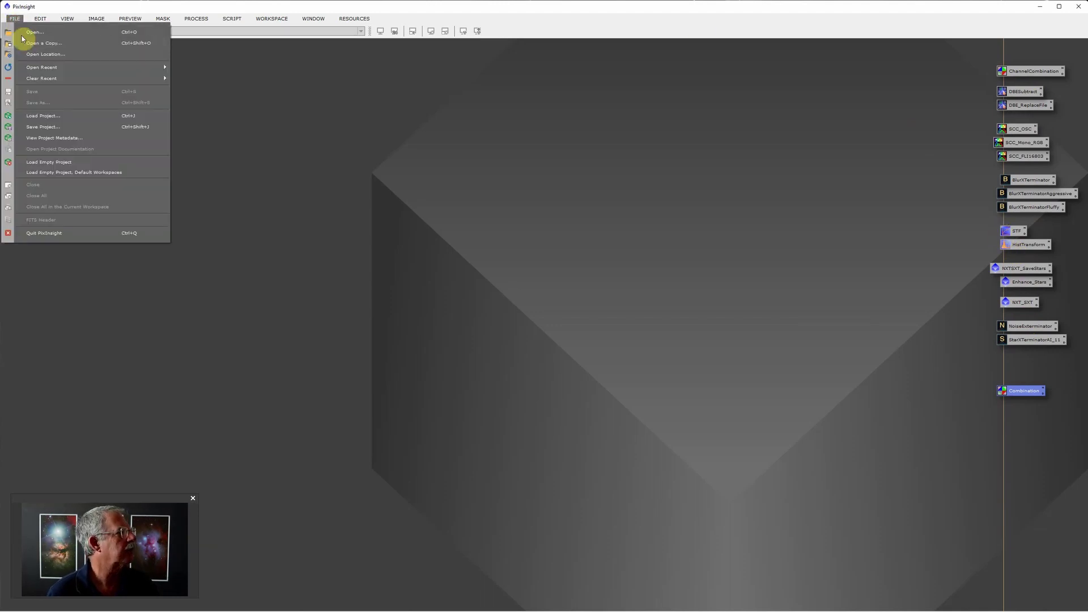
pyautogui.click(52, 131)
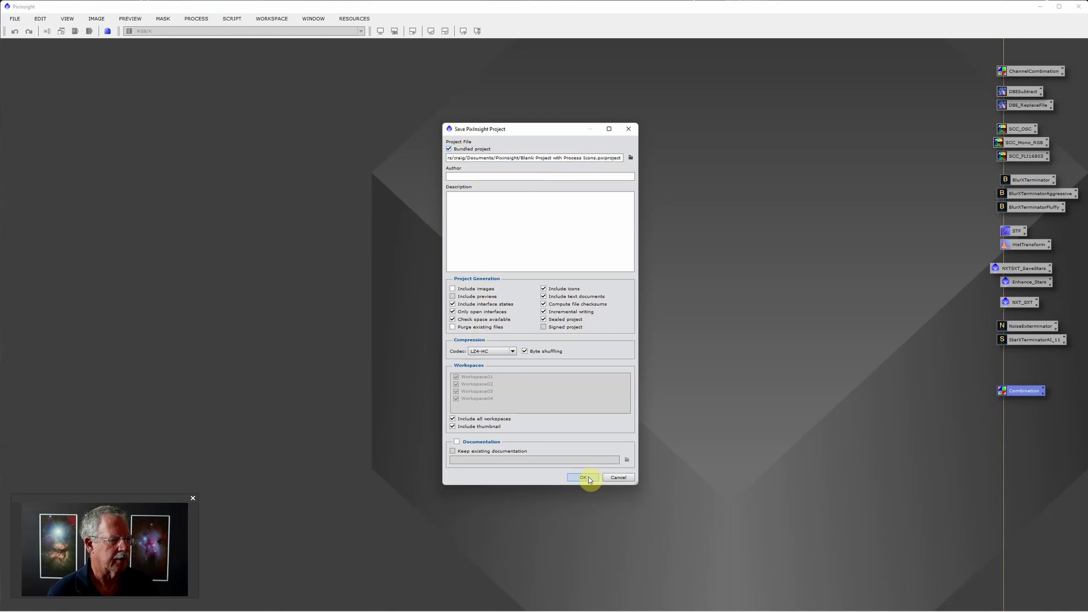
pyautogui.click(617, 479)
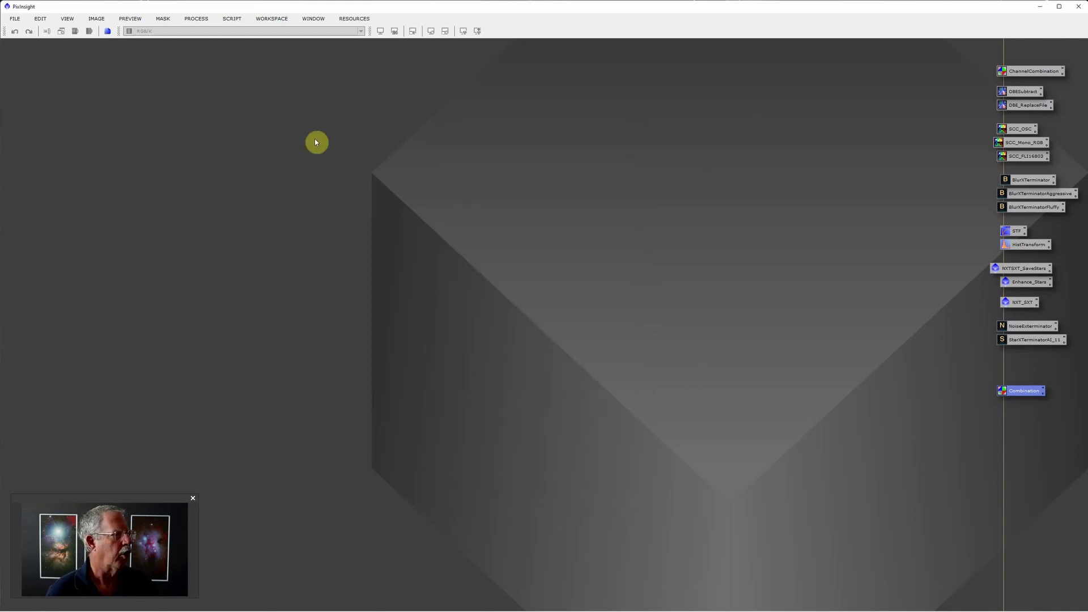
# - Load 'Blank Project with Process Icons.pxiproject', discarding the current process icons
pyautogui.click(16, 20)
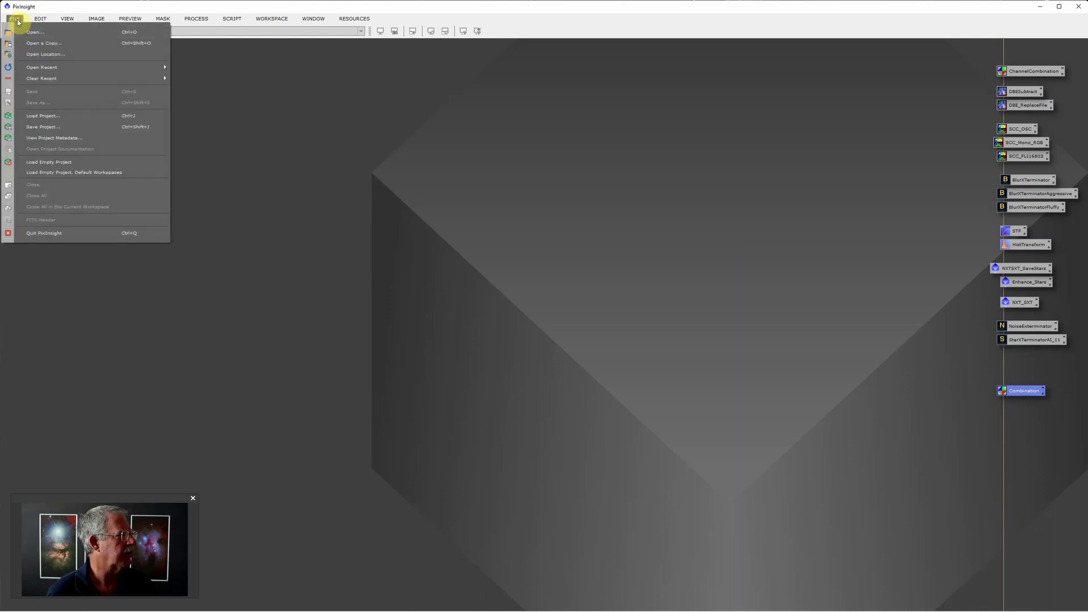
pyautogui.click(47, 116)
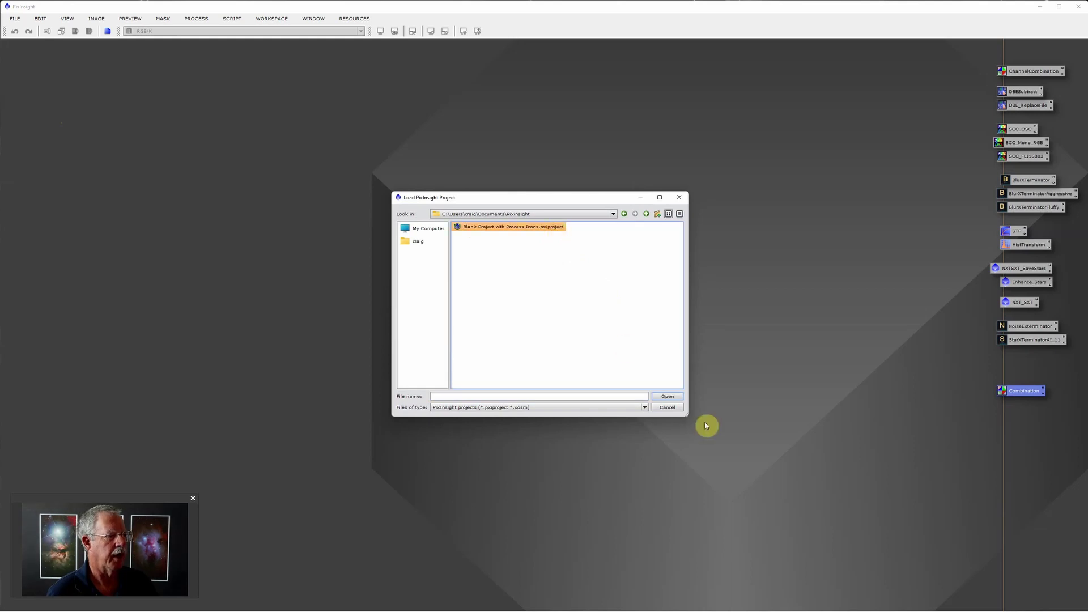
pyautogui.click(669, 397)
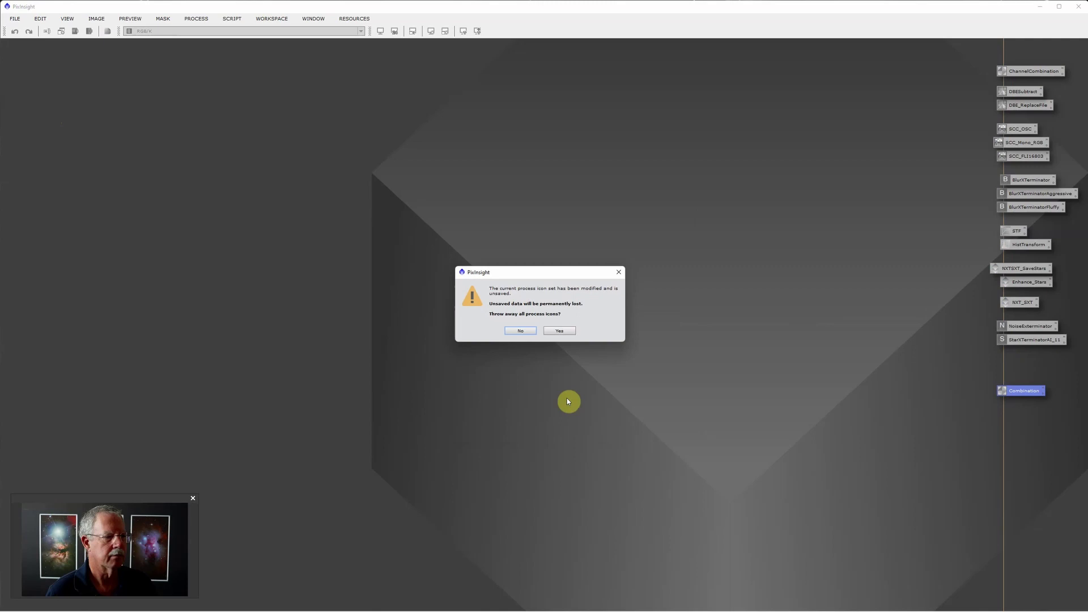
pyautogui.click(556, 334)
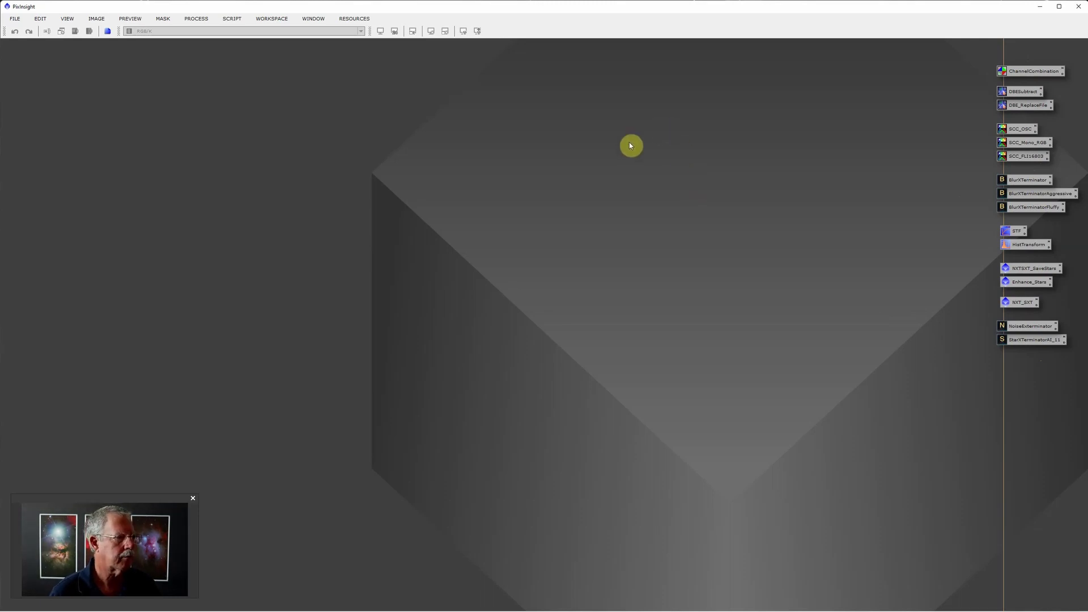
# - Close PixInsight and relaunch it from the Blank Project with Process Icons desktop shortcut
pyautogui.click(1080, 9)
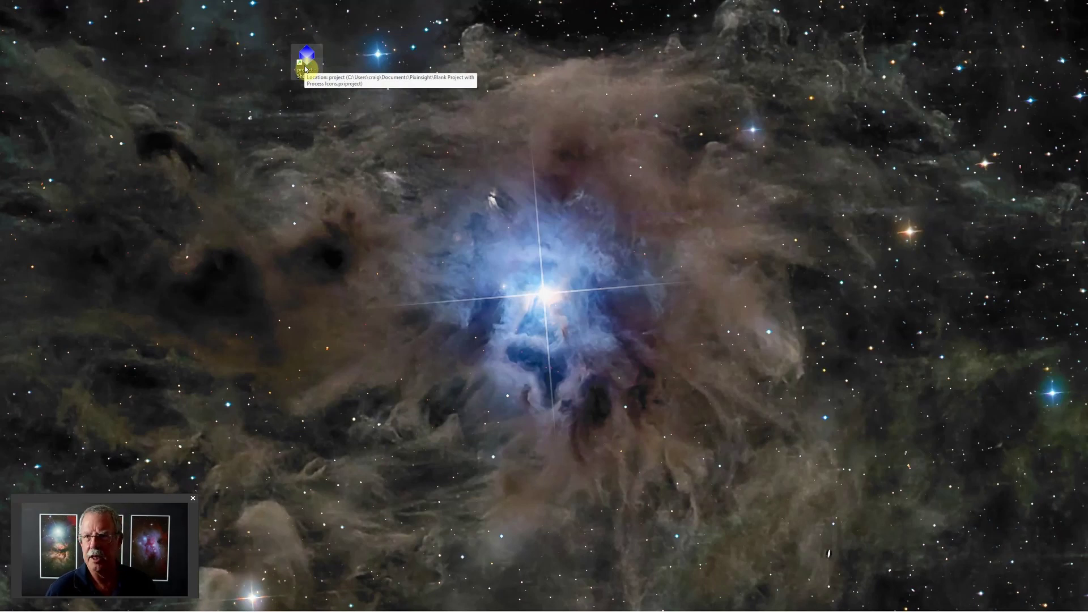
pyautogui.doubleClick(305, 63)
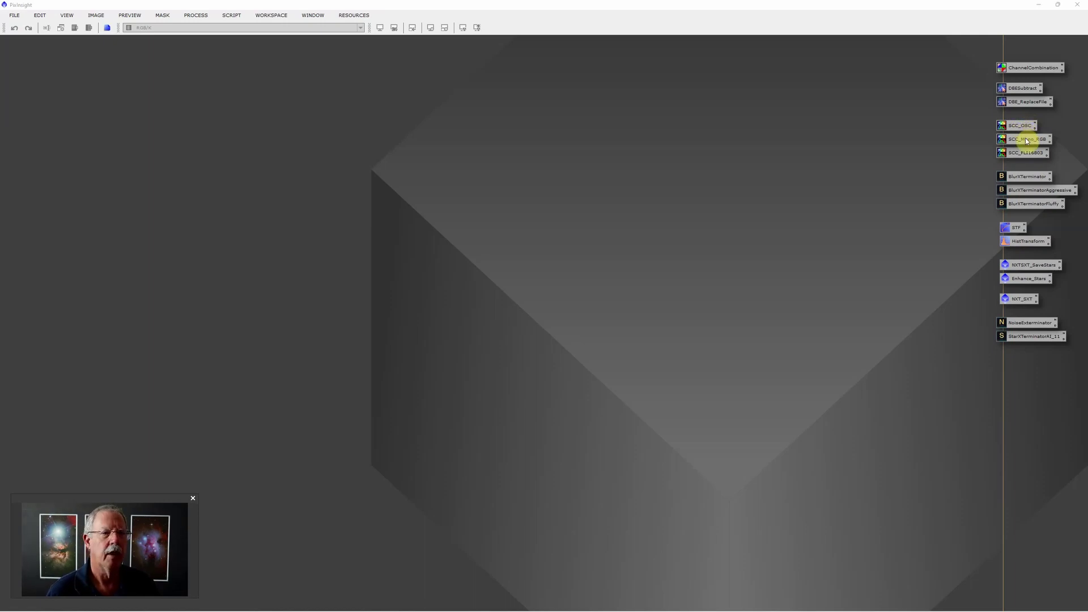
# - Select the SCC_Mono_RGB and SCC_FLI16803 colour-calibration icons to inspect them
pyautogui.click(1027, 139)
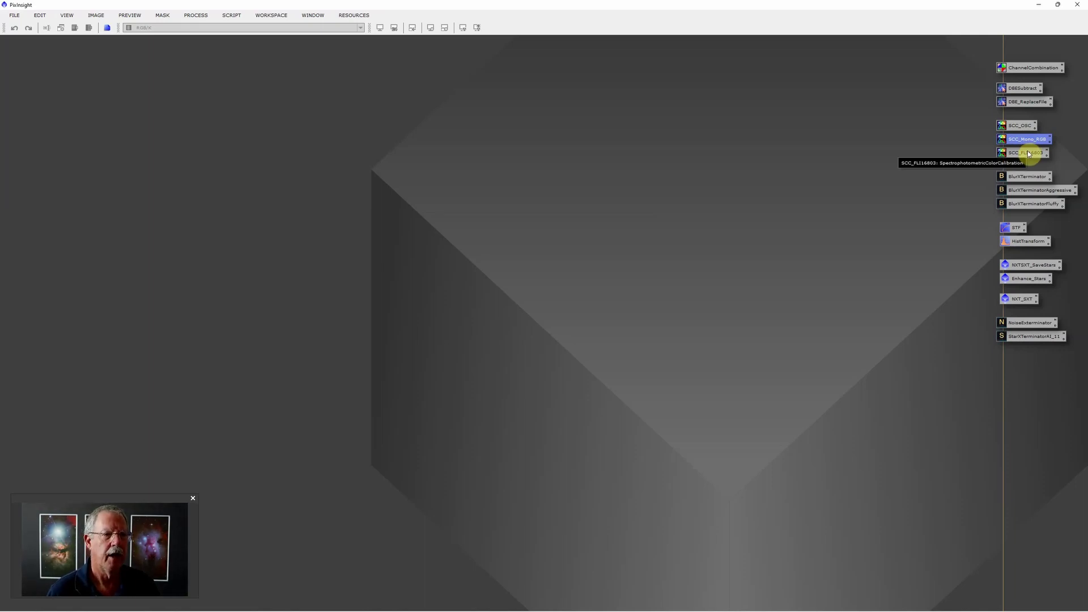
pyautogui.click(1028, 153)
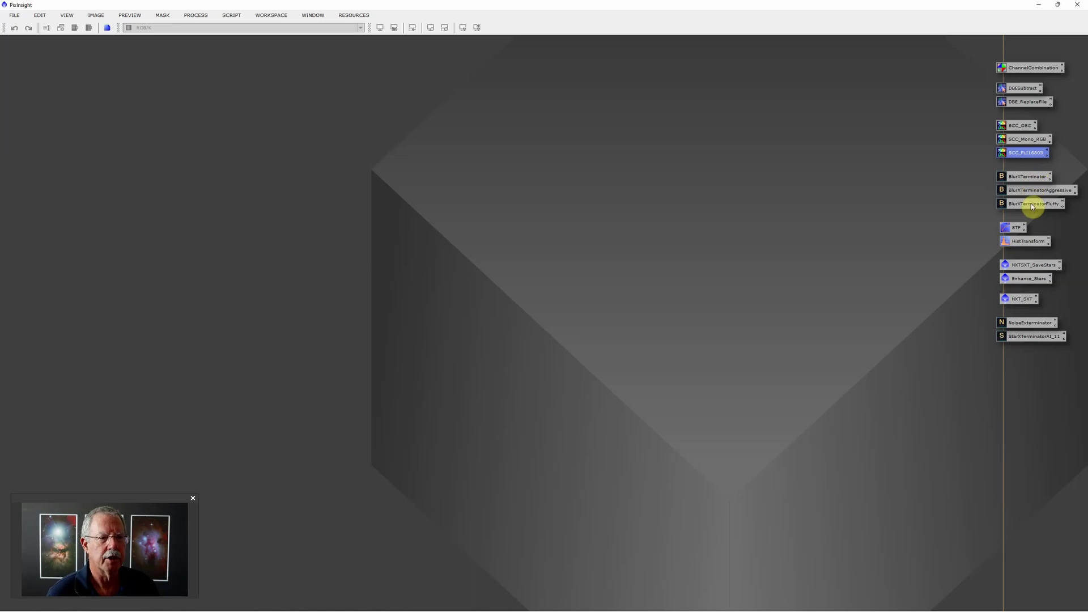
pyautogui.click(1029, 177)
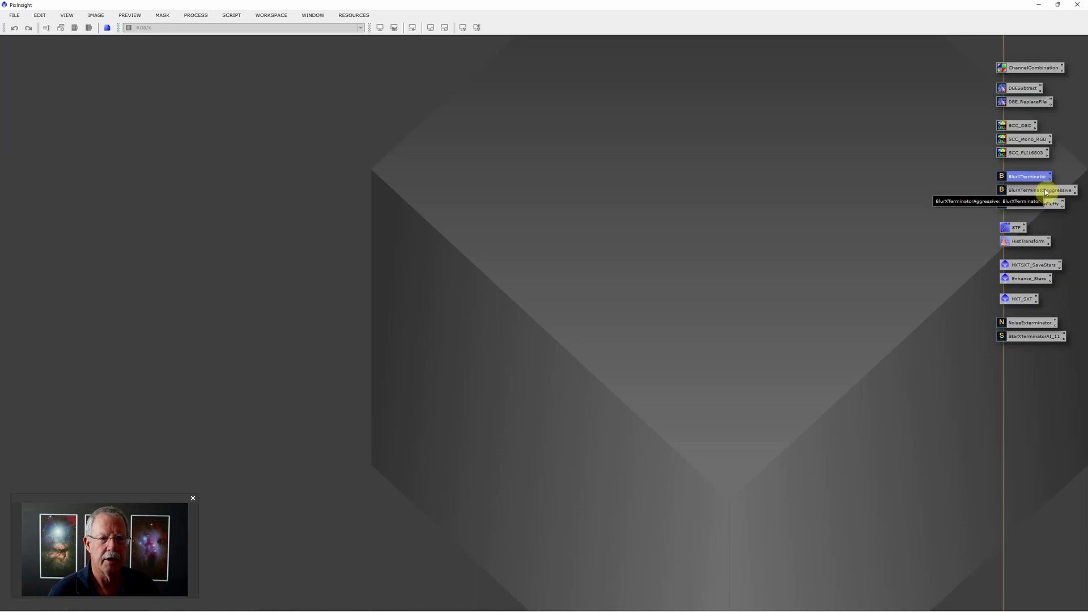
pyautogui.doubleClick(1045, 191)
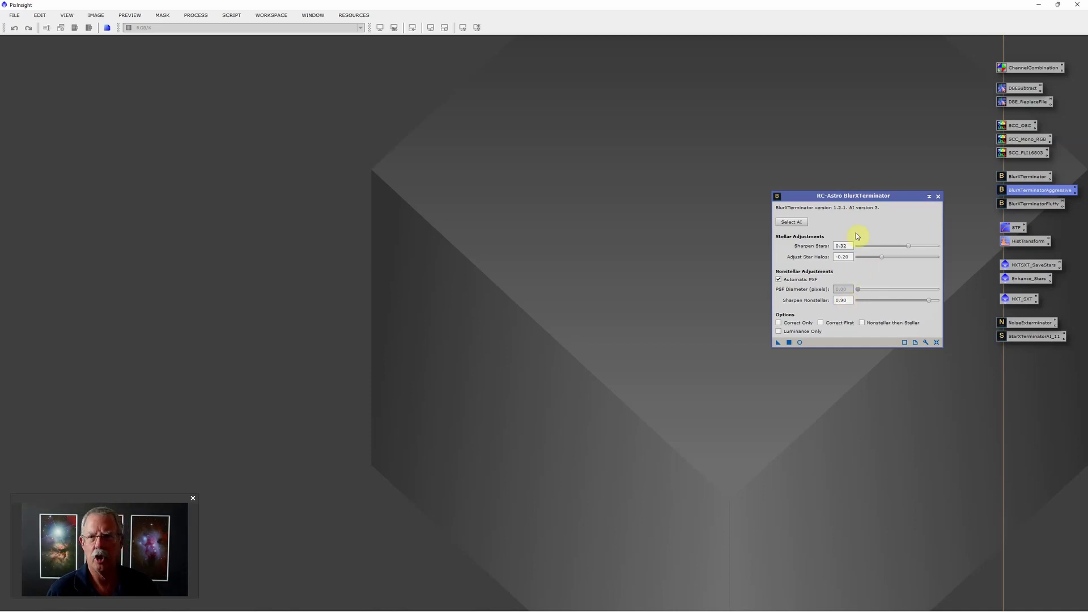
pyautogui.click(938, 196)
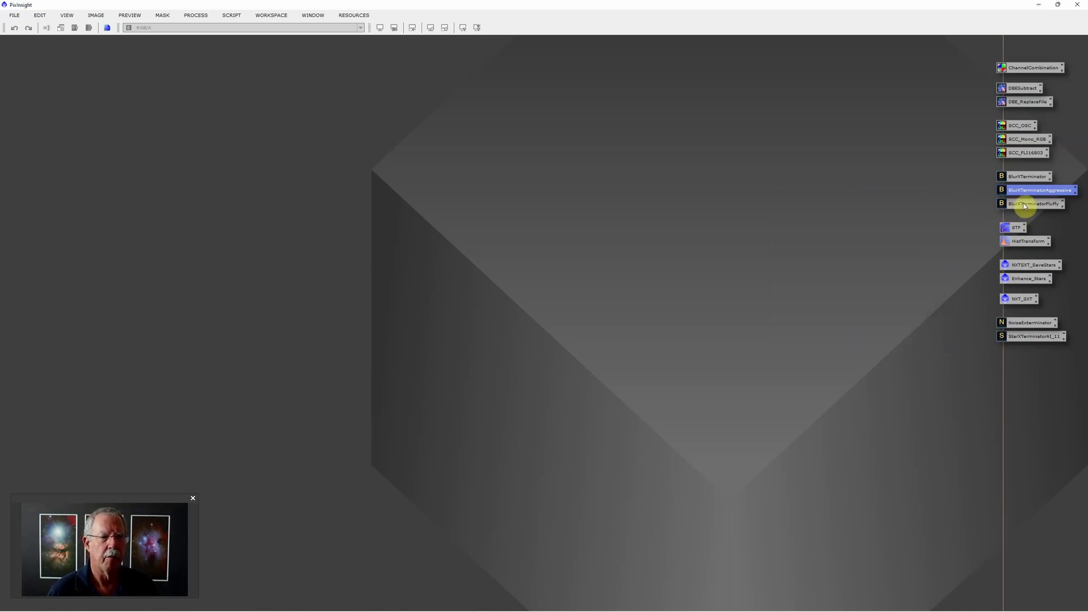
# - Review the BlurXTerminatorFluffy icon's settings, then close the dialog
pyautogui.doubleClick(1025, 205)
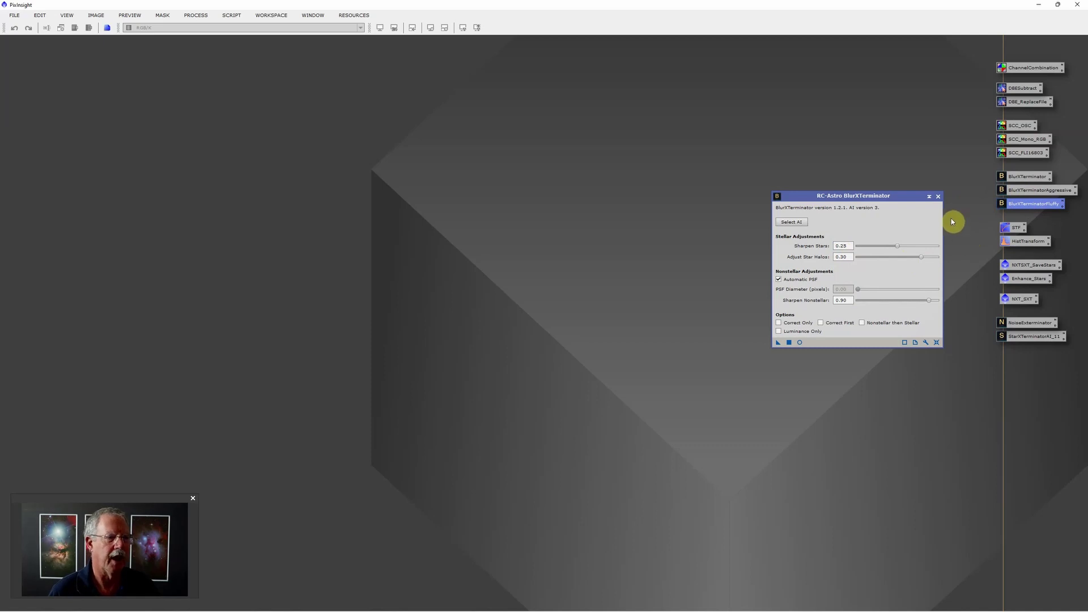
pyautogui.click(938, 197)
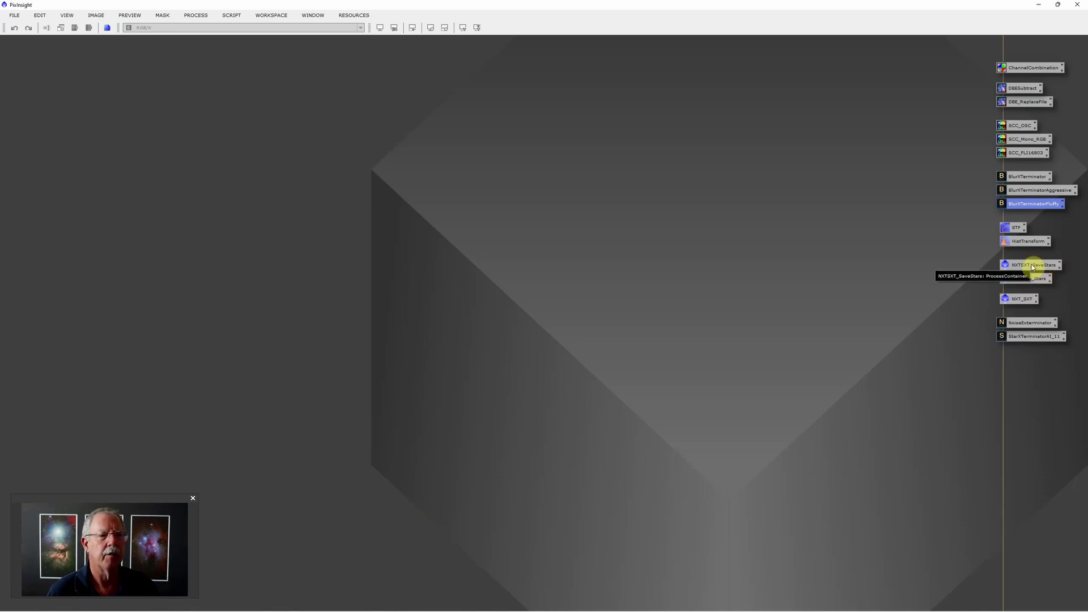
# - Open NXTSXT_SaveStars and inspect its NoiseXTerminator and StarXTerminator steps' code
pyautogui.doubleClick(1027, 265)
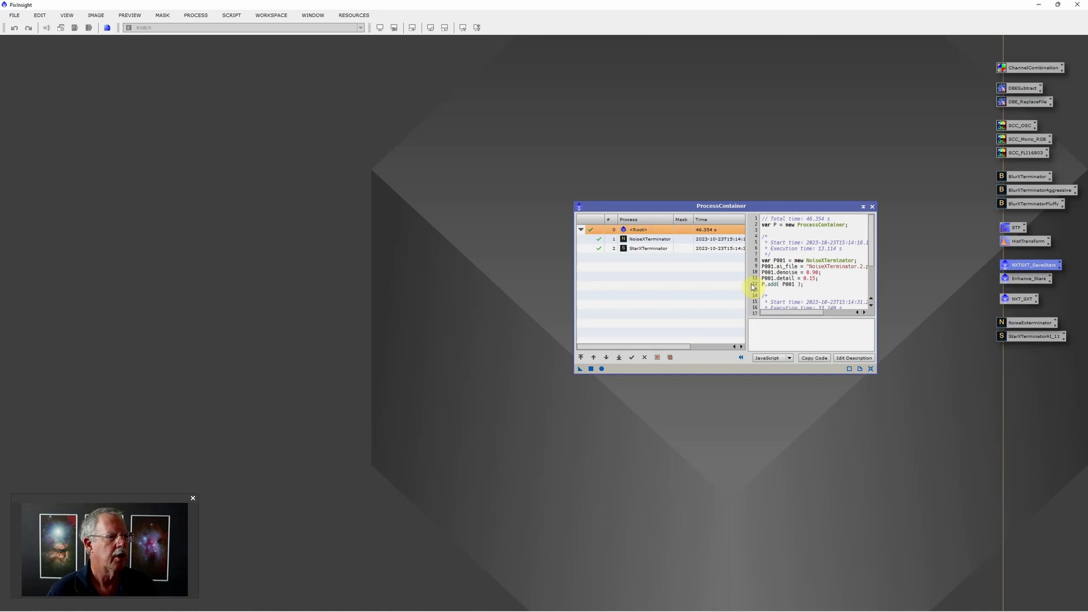
pyautogui.click(641, 240)
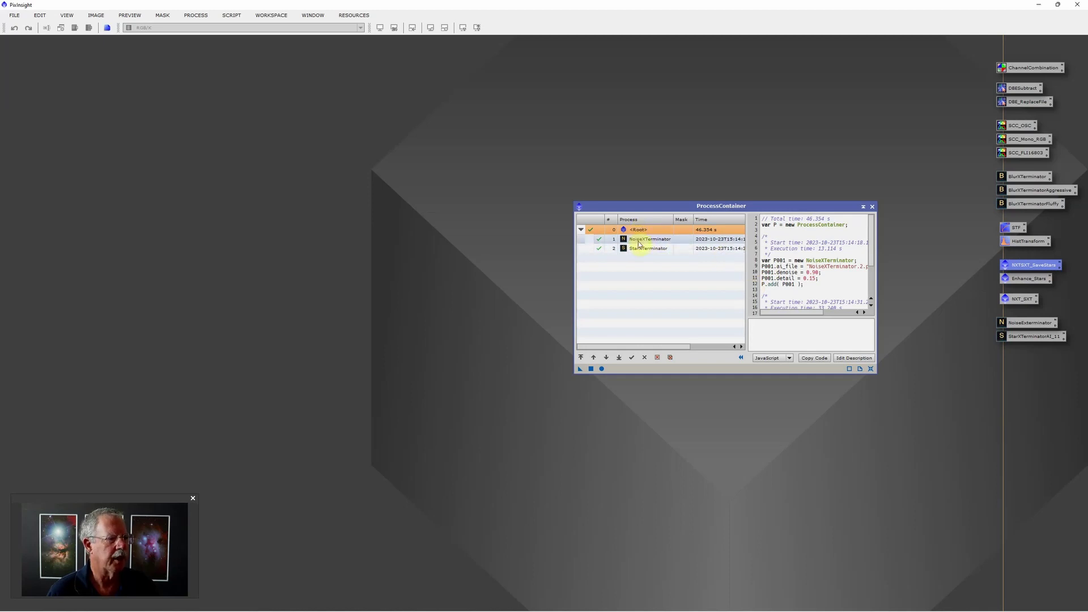
pyautogui.click(641, 250)
pyautogui.click(642, 241)
pyautogui.click(641, 249)
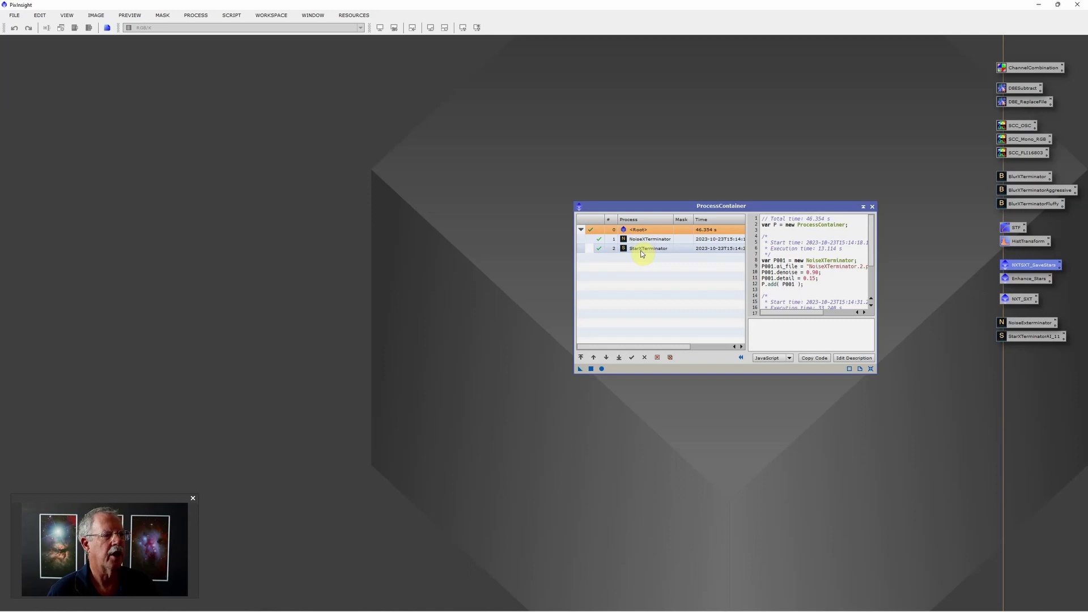
pyautogui.click(675, 251)
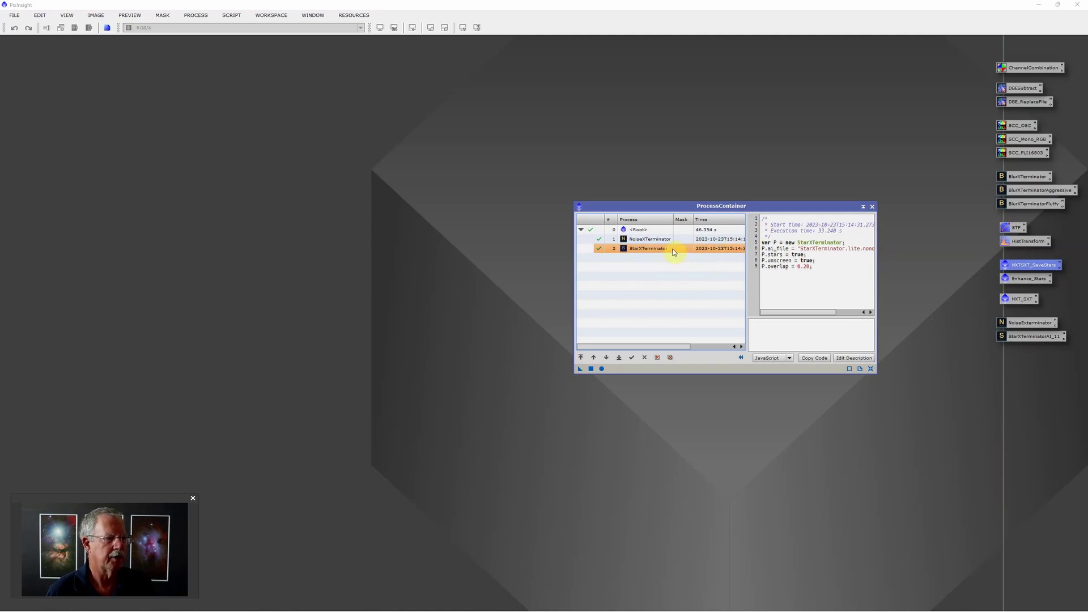
# - Select the NoiseExterminator and StarXTerminatorAI_11 icons, then close the container
pyautogui.click(1020, 322)
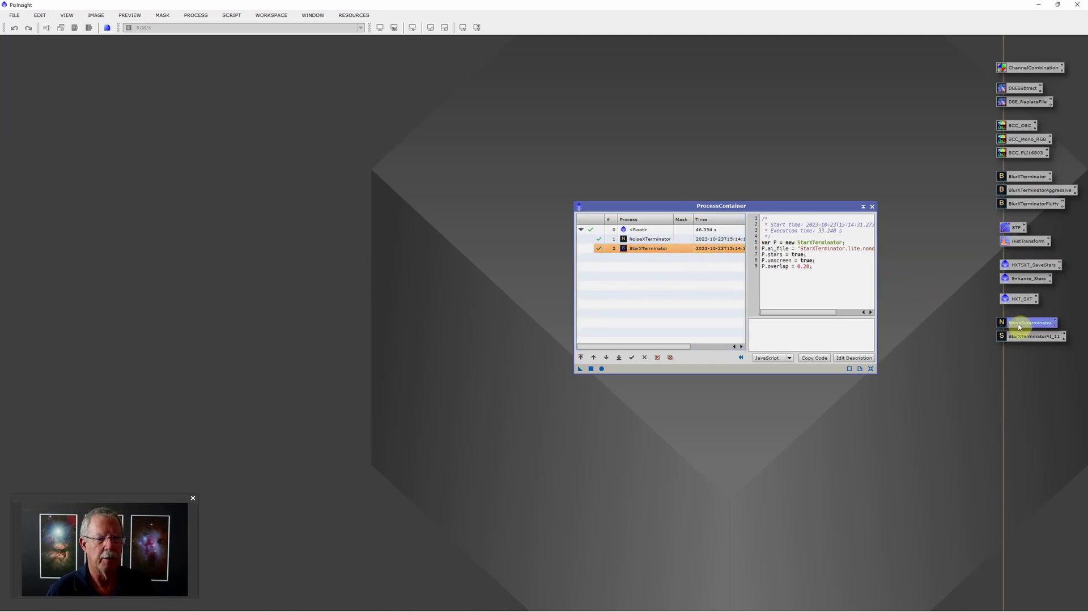
pyautogui.click(1021, 337)
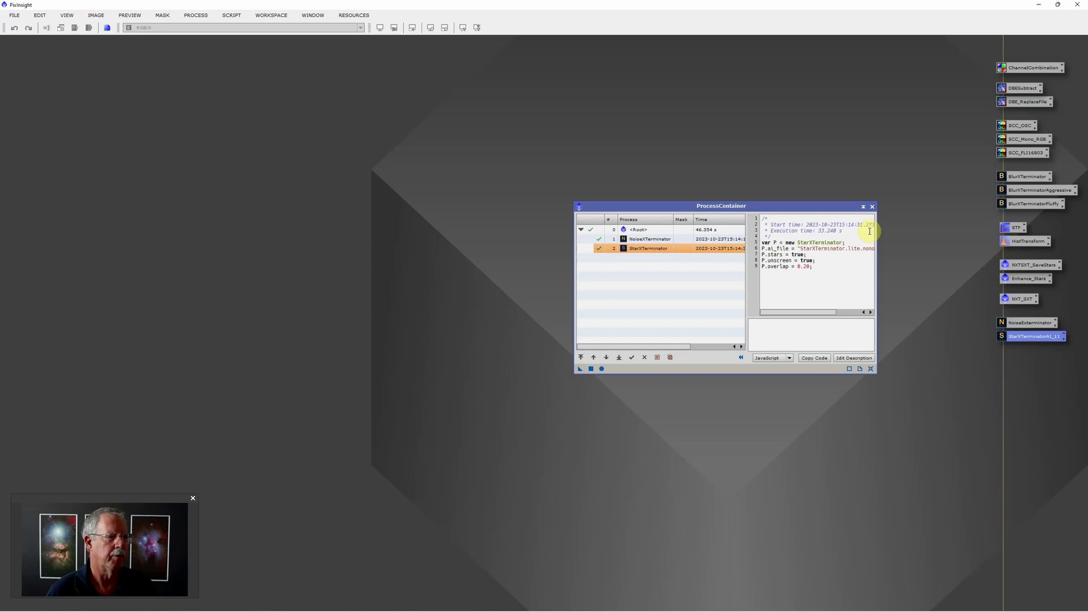
pyautogui.click(872, 207)
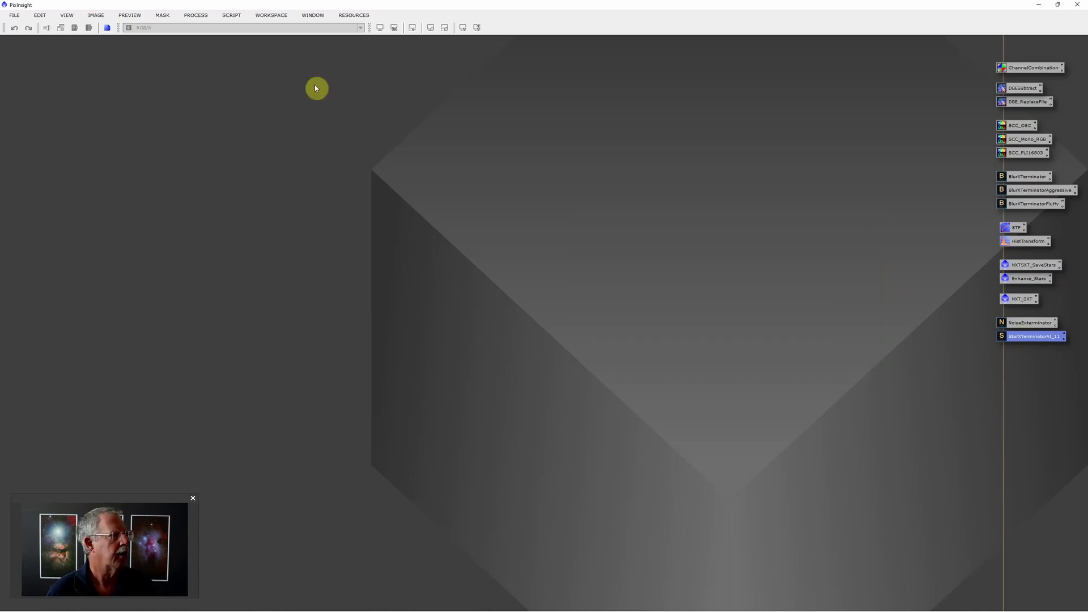
# - Start a new ProcessContainer, reset it to an empty root, and reposition its window
pyautogui.click(197, 16)
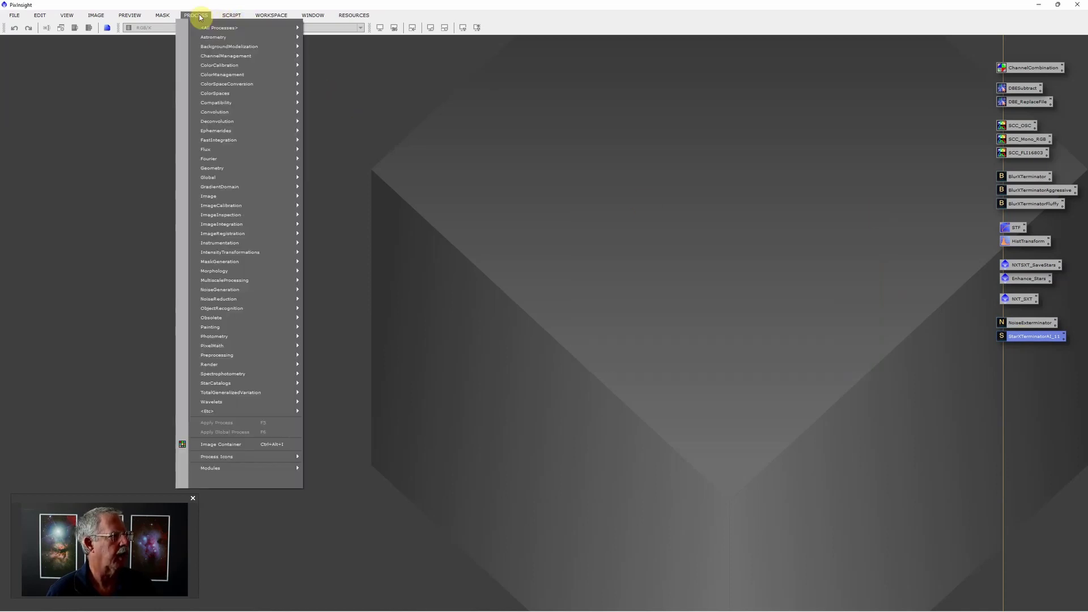
pyautogui.moveTo(211, 29)
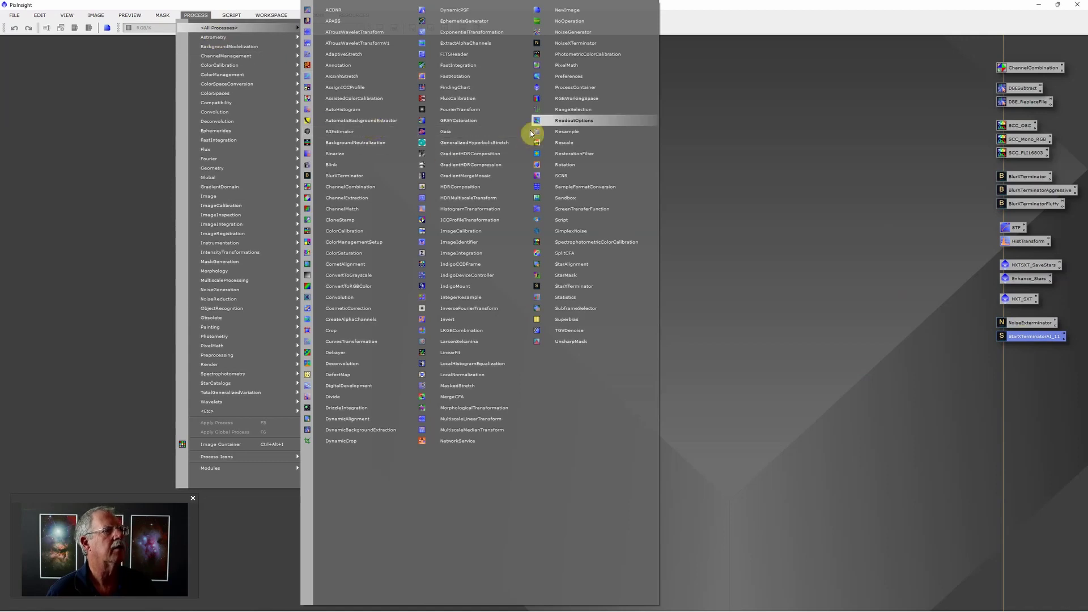
pyautogui.click(580, 88)
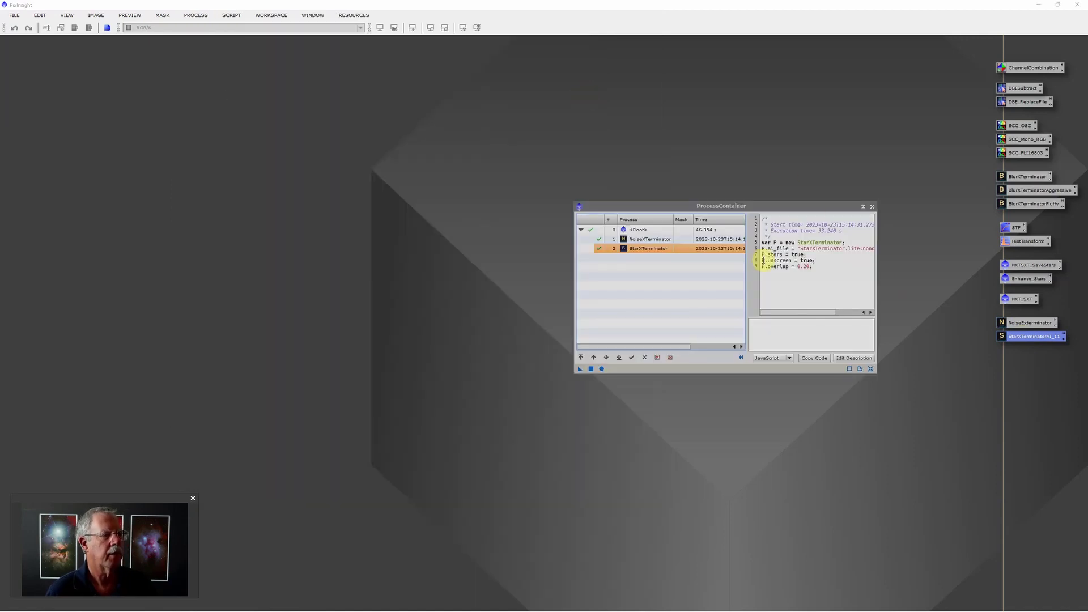
pyautogui.click(871, 369)
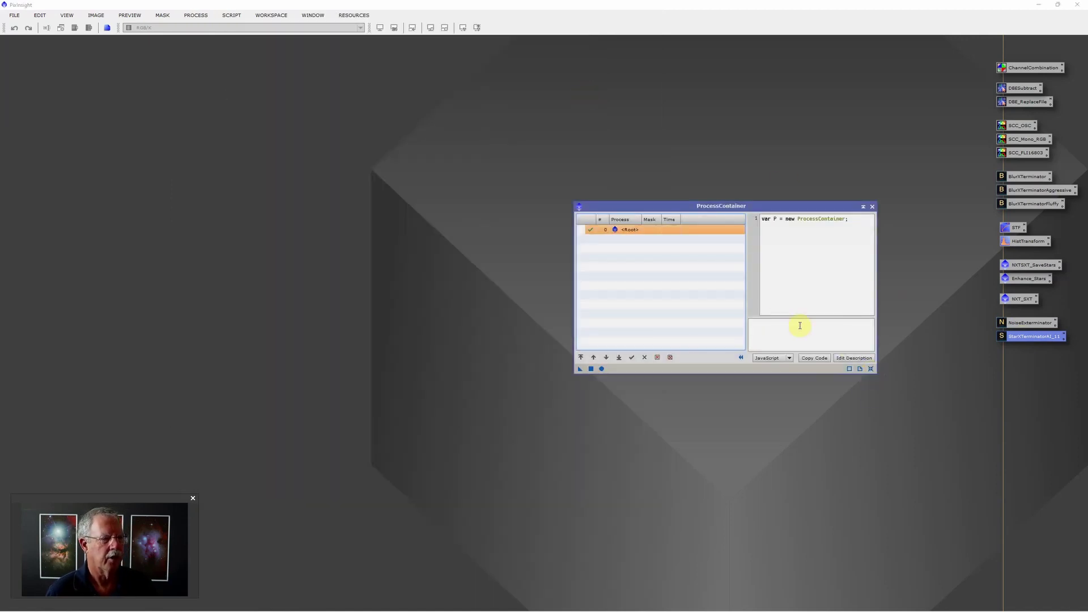
pyautogui.click(813, 358)
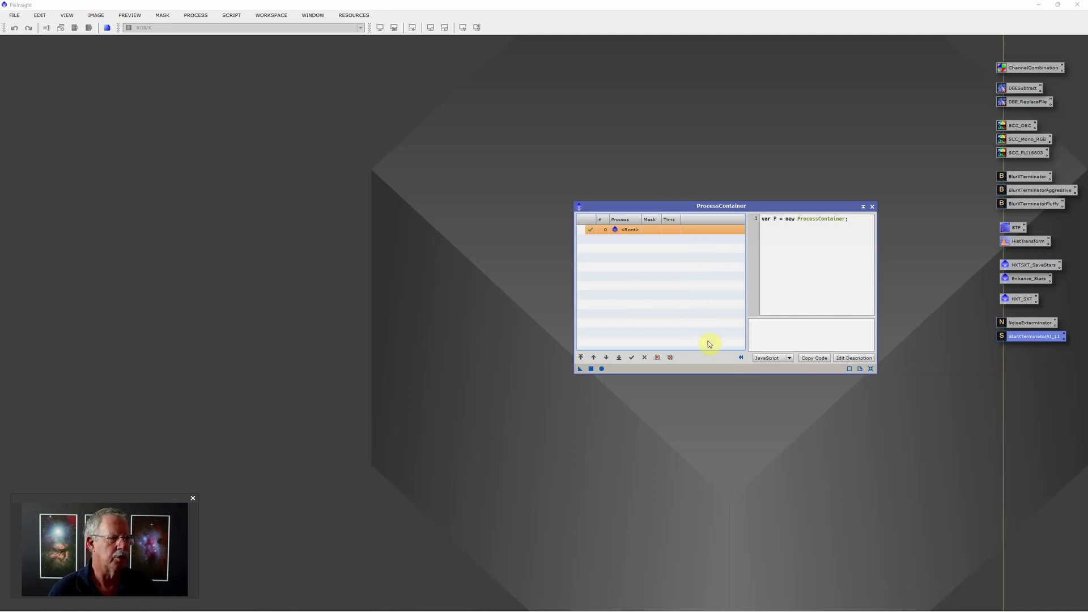
pyautogui.moveTo(759, 208); pyautogui.dragTo(789, 192)
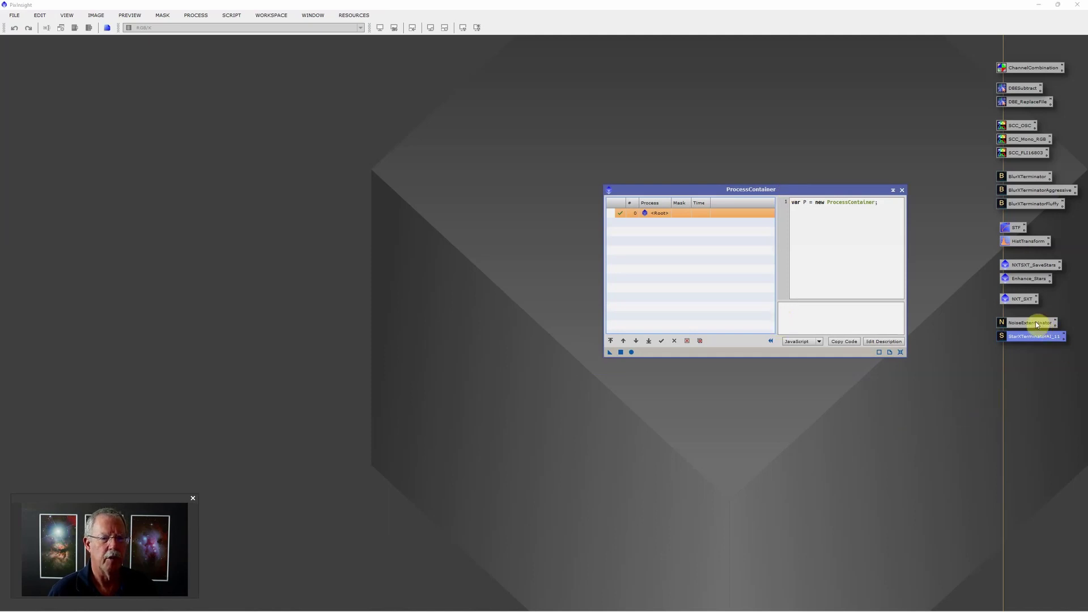
# - Add NoiseXTerminator then StarXTerminator to the container and save it as a Process17 icon
pyautogui.moveTo(1036, 324); pyautogui.dragTo(690, 235)
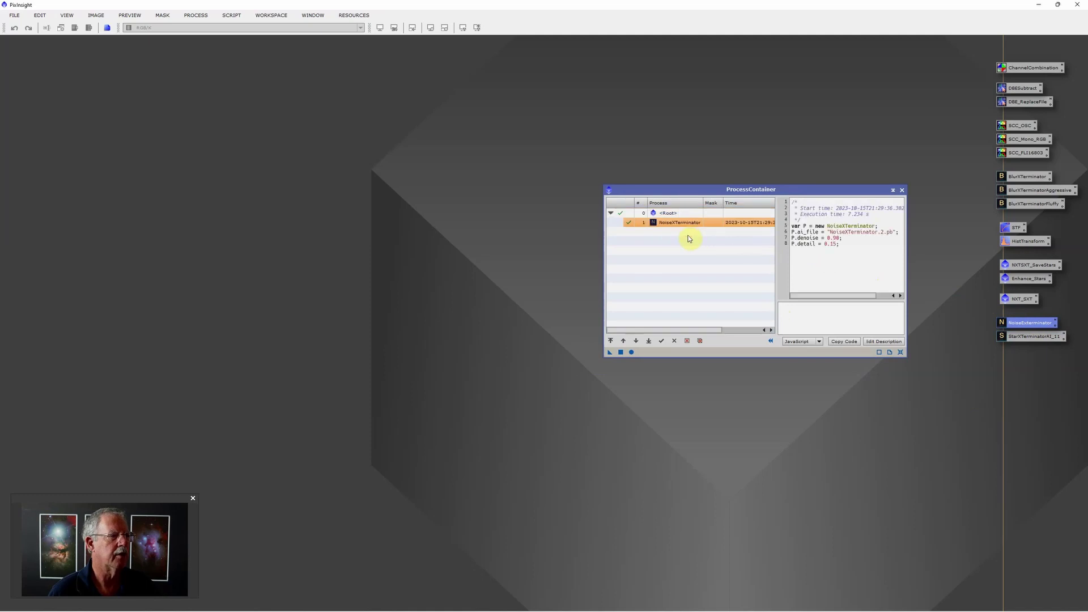
pyautogui.click(1027, 337)
pyautogui.moveTo(1027, 338); pyautogui.dragTo(695, 254)
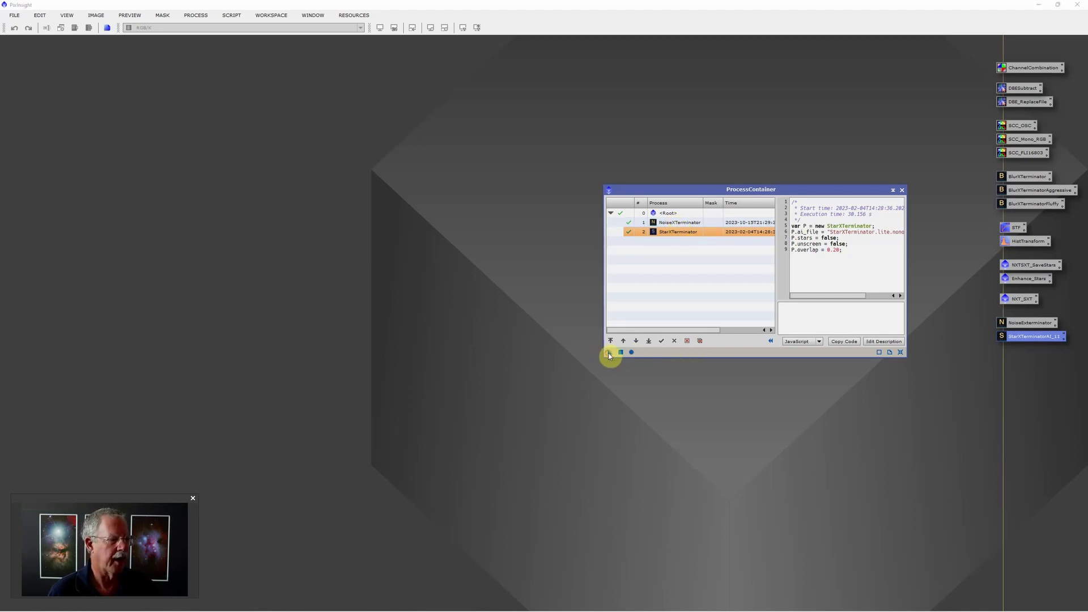
pyautogui.moveTo(609, 354); pyautogui.dragTo(772, 423)
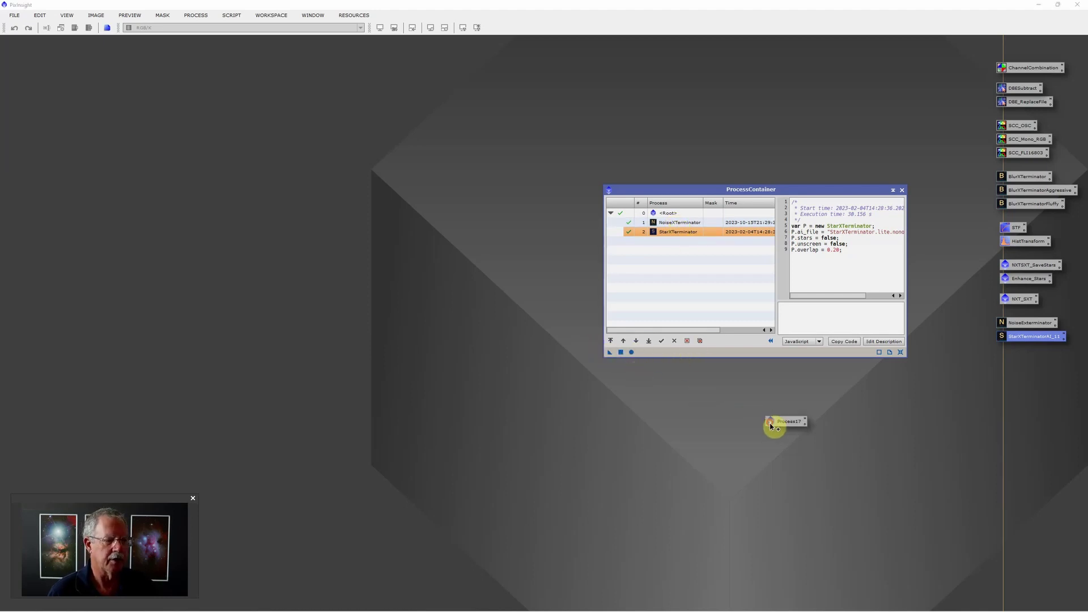
pyautogui.click(902, 192)
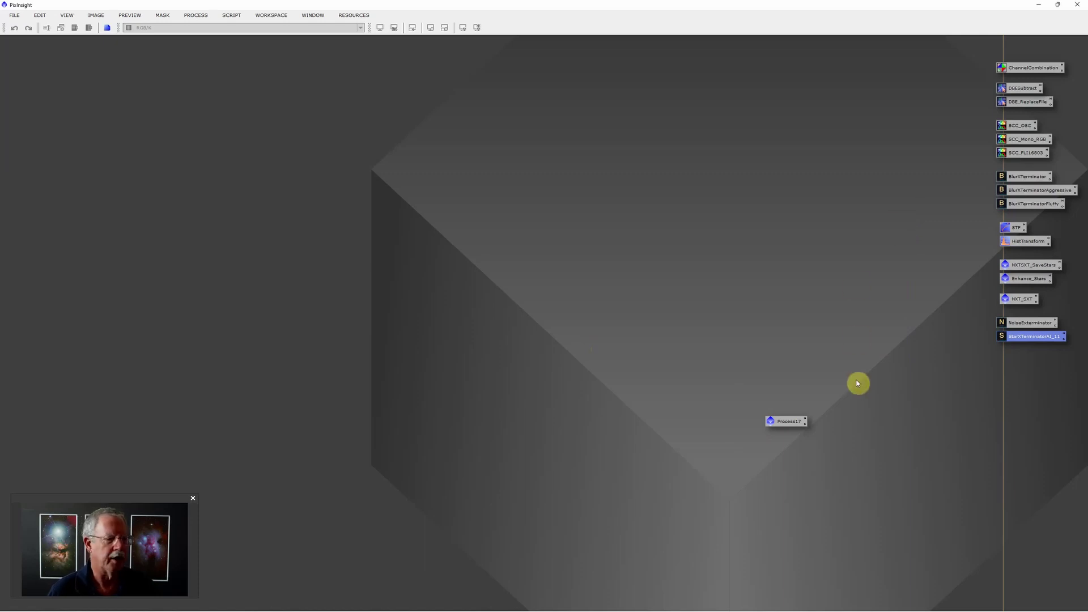
# - Rename the Process17 container icon to TestNoiseandStarX and line it up under the saved process icons
pyautogui.rightClick(789, 422)
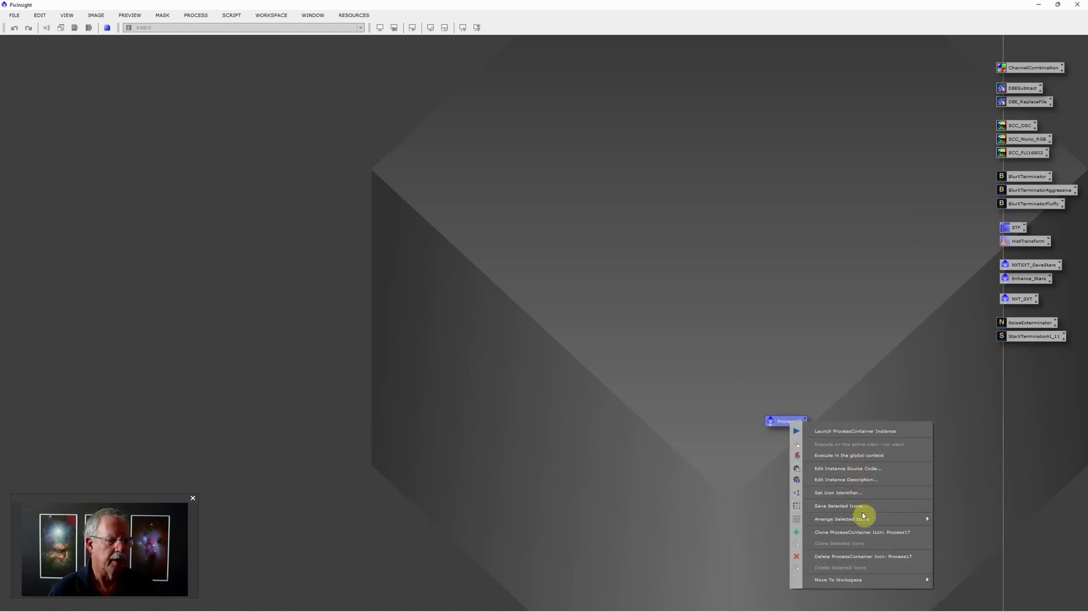
pyautogui.click(858, 493)
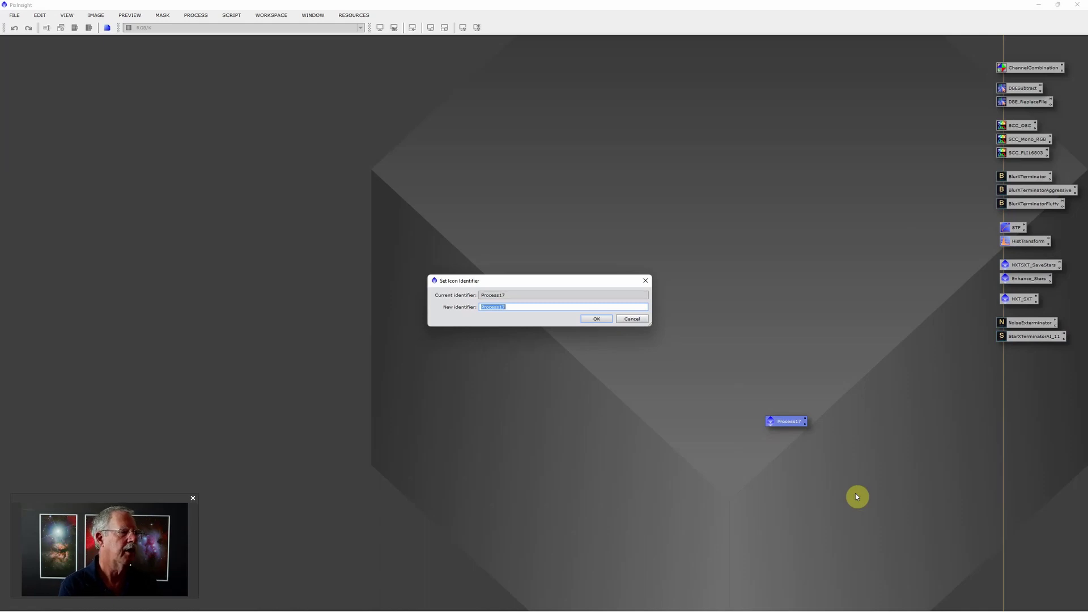
pyautogui.write('TestNoiseand StarX')
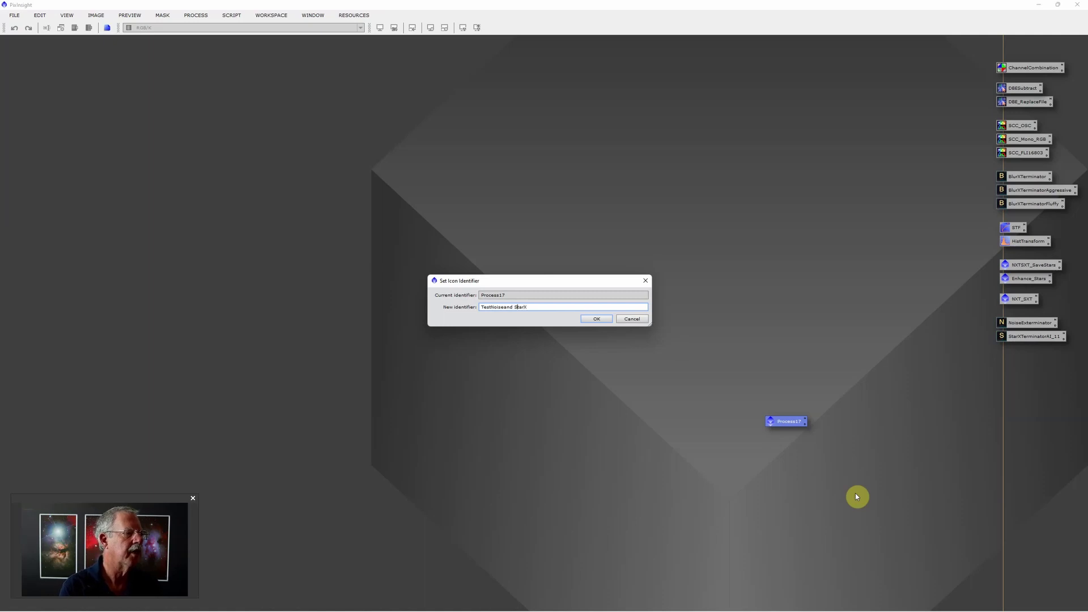
pyautogui.press('BackSpace')
pyautogui.press('Return')
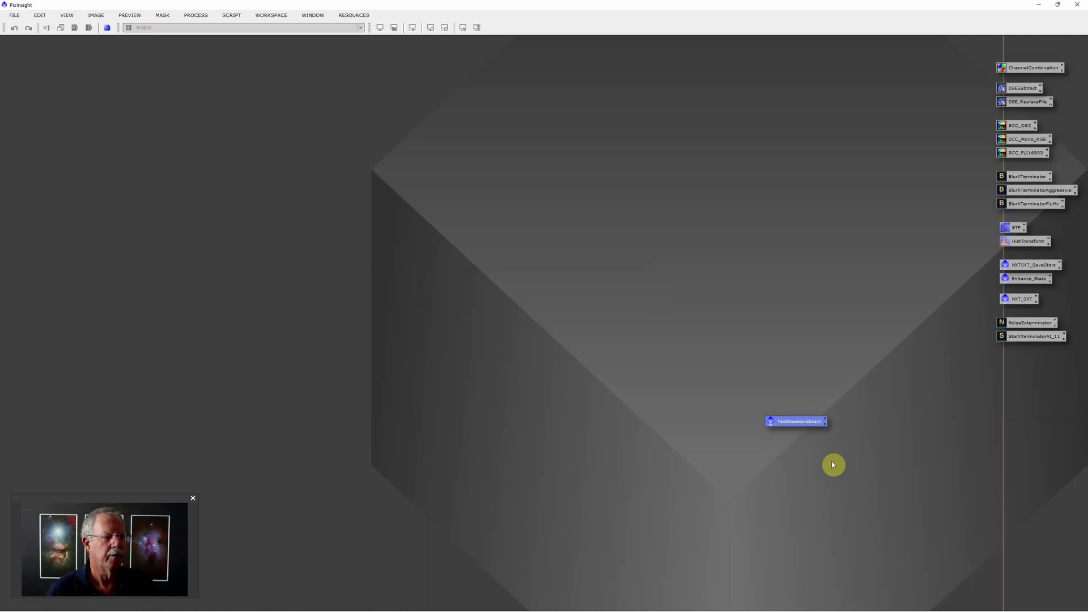
pyautogui.moveTo(804, 426); pyautogui.dragTo(1032, 369)
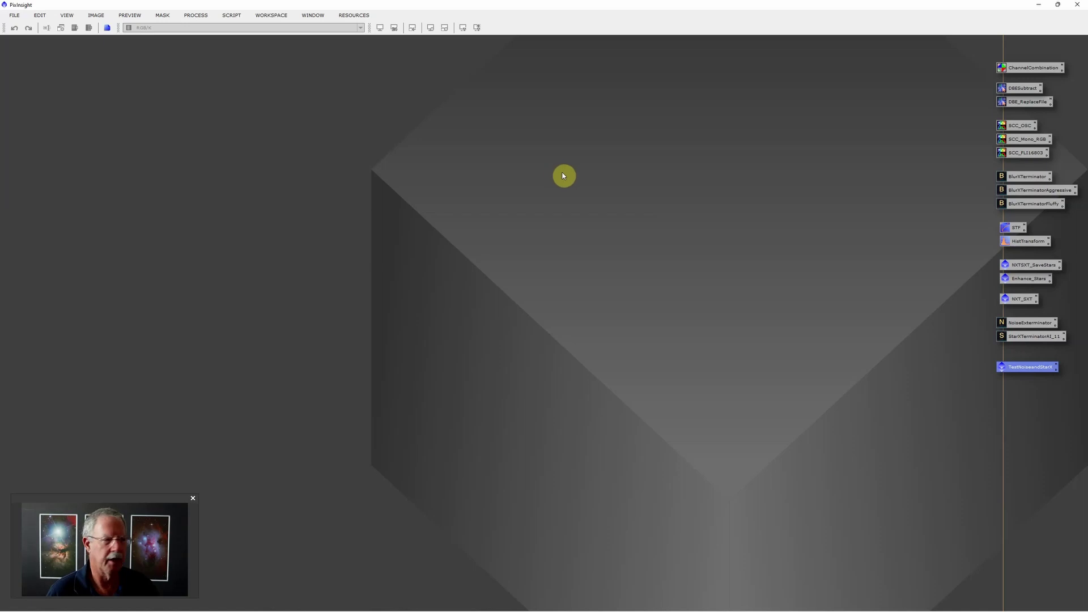
# - Open the Sulfur, Oxygen and Hydrogen 600s master light files together
pyautogui.doubleClick(533, 175)
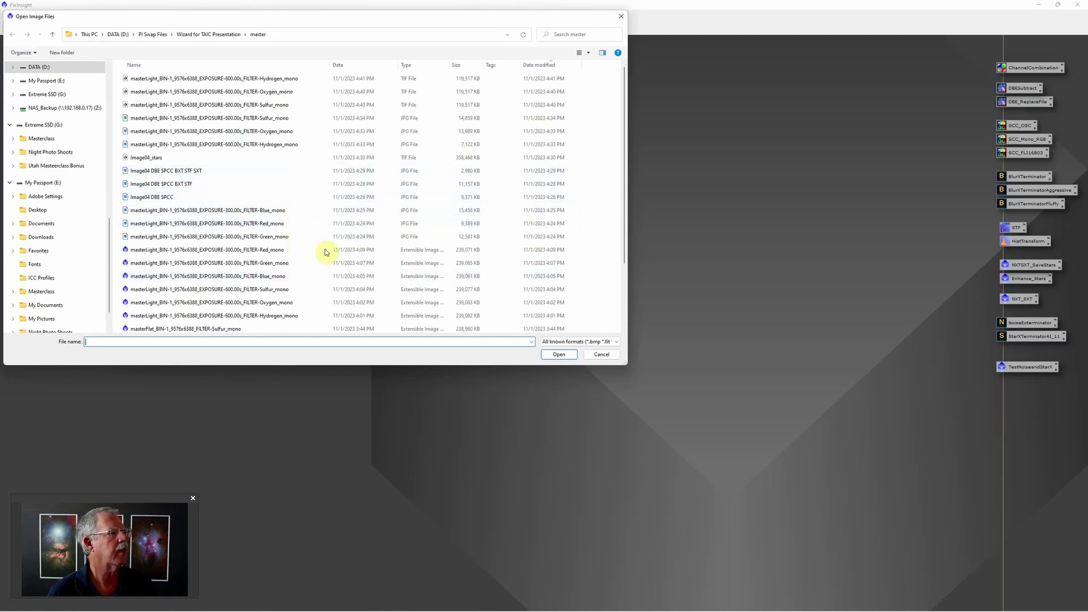
pyautogui.click(291, 288)
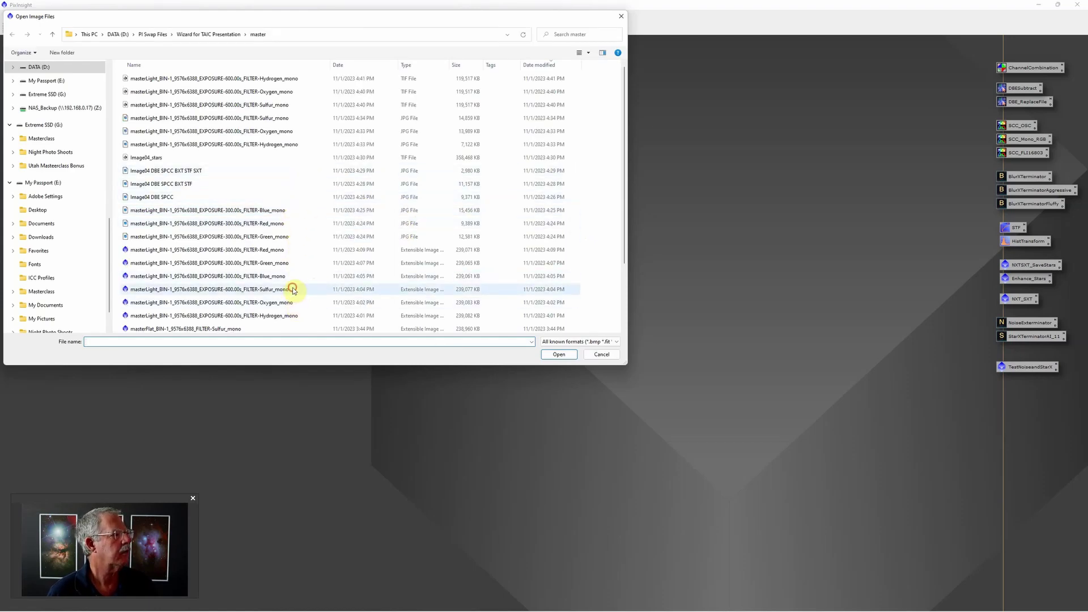
pyautogui.keyDown('shift'); pyautogui.click(296, 312); pyautogui.keyUp('shift')
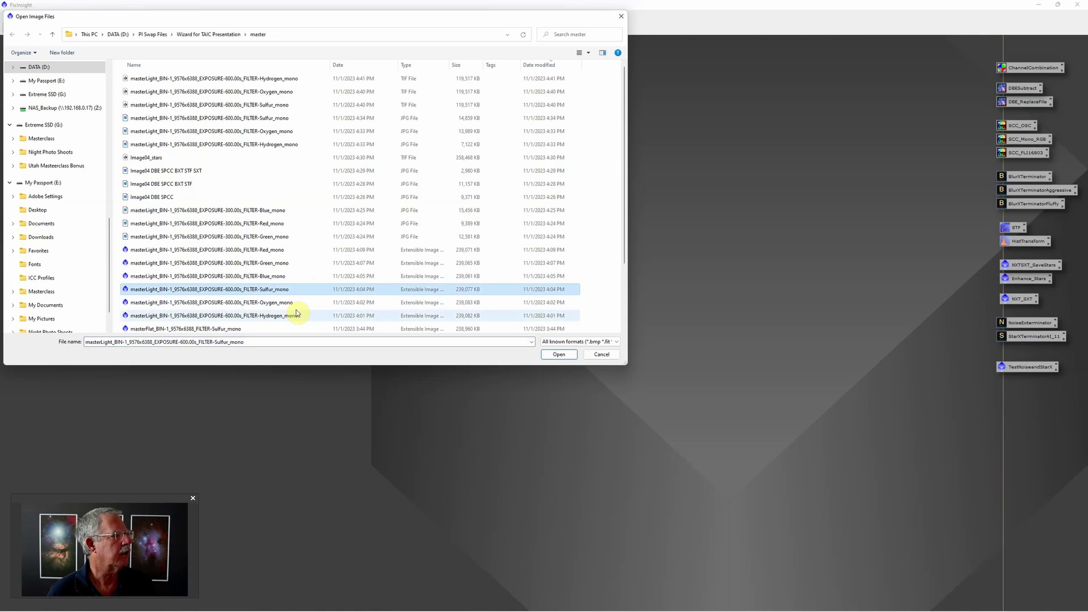
pyautogui.click(560, 354)
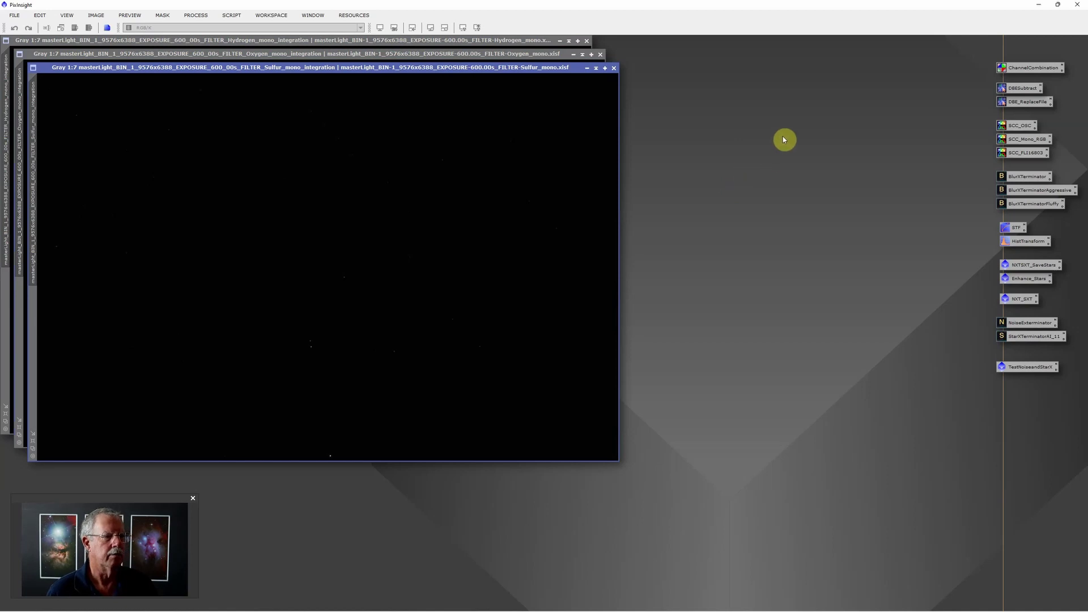
# - Create a new image container and add all three open master views to it
pyautogui.rightClick(749, 107)
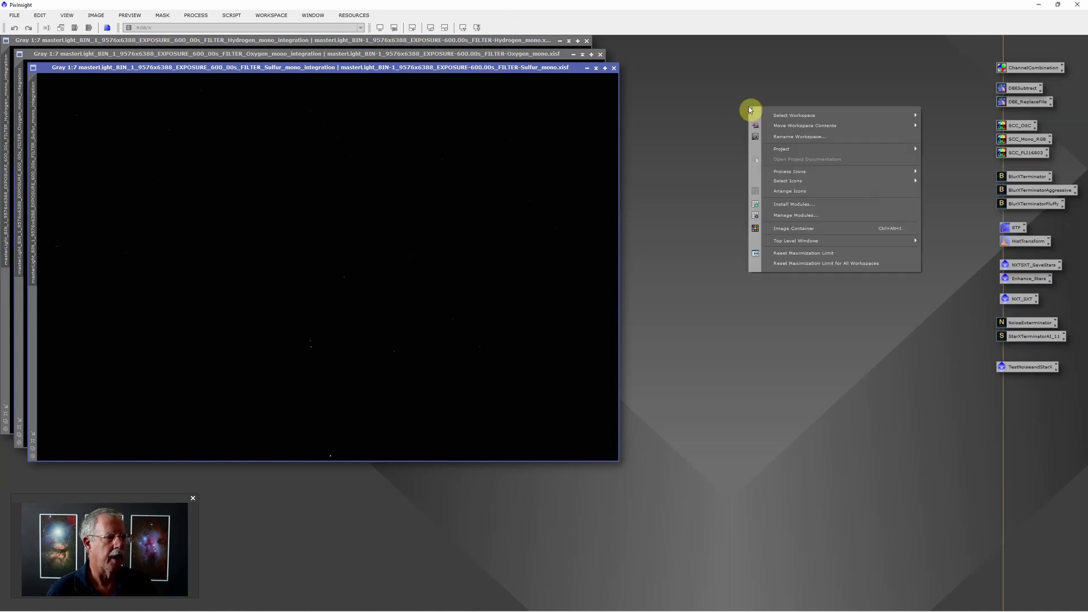
pyautogui.click(805, 229)
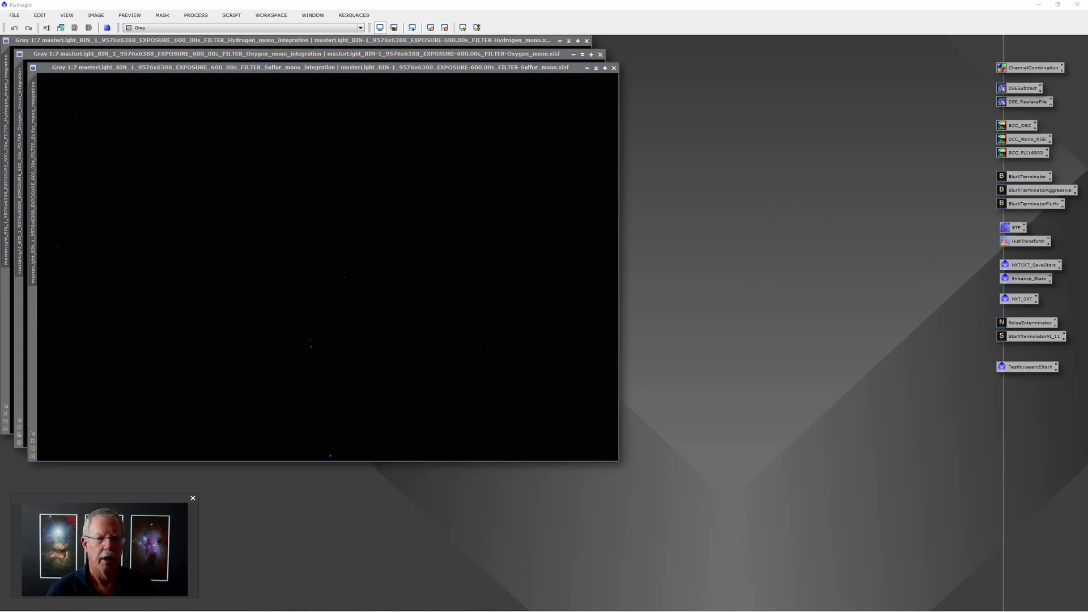
pyautogui.moveTo(1019, 141); pyautogui.dragTo(824, 108)
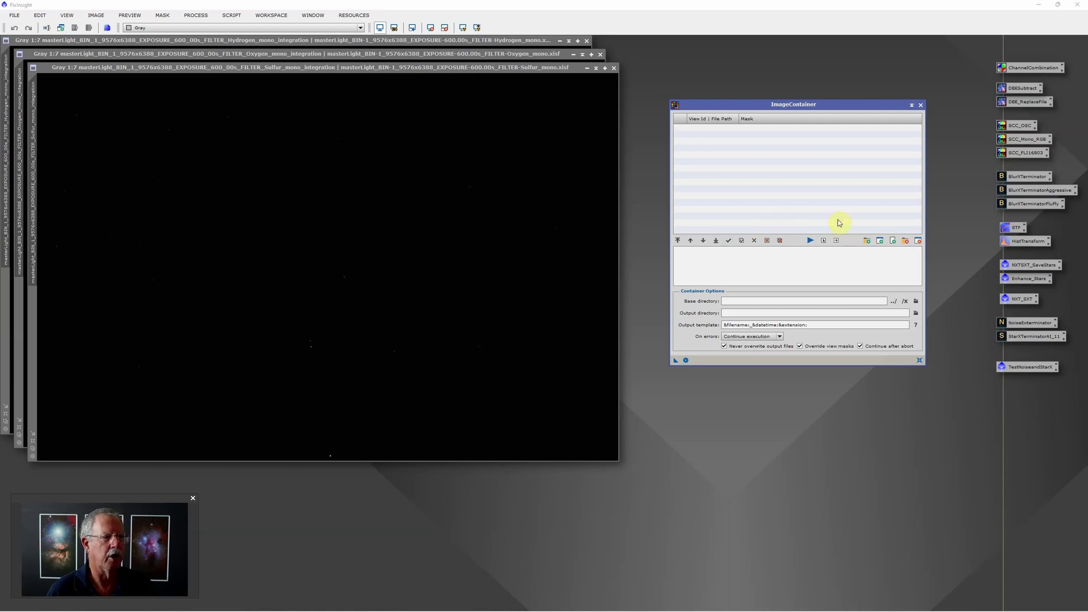
pyautogui.click(887, 241)
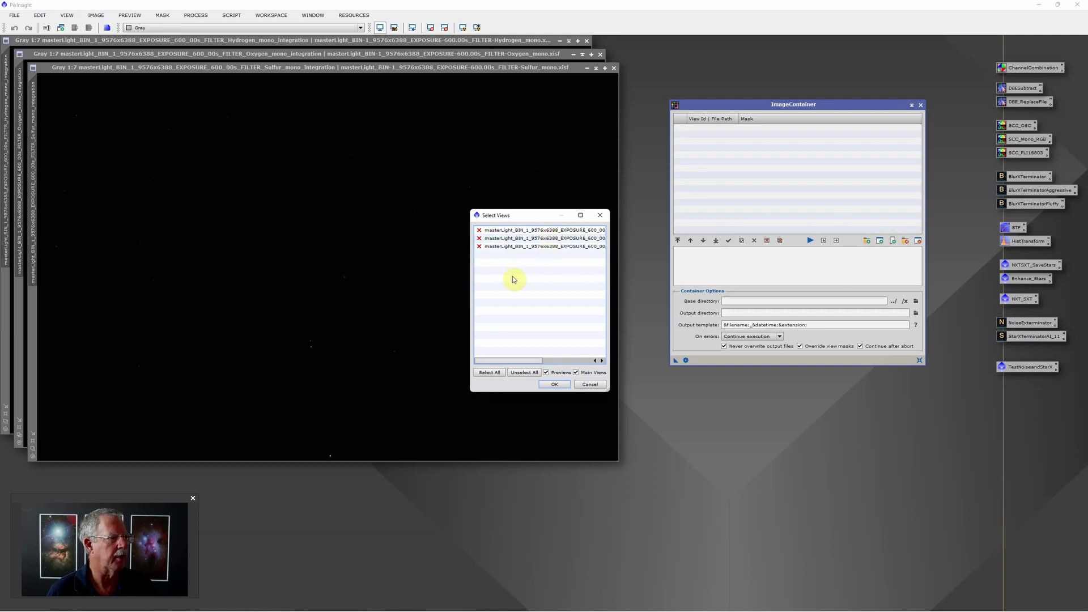
pyautogui.click(510, 230)
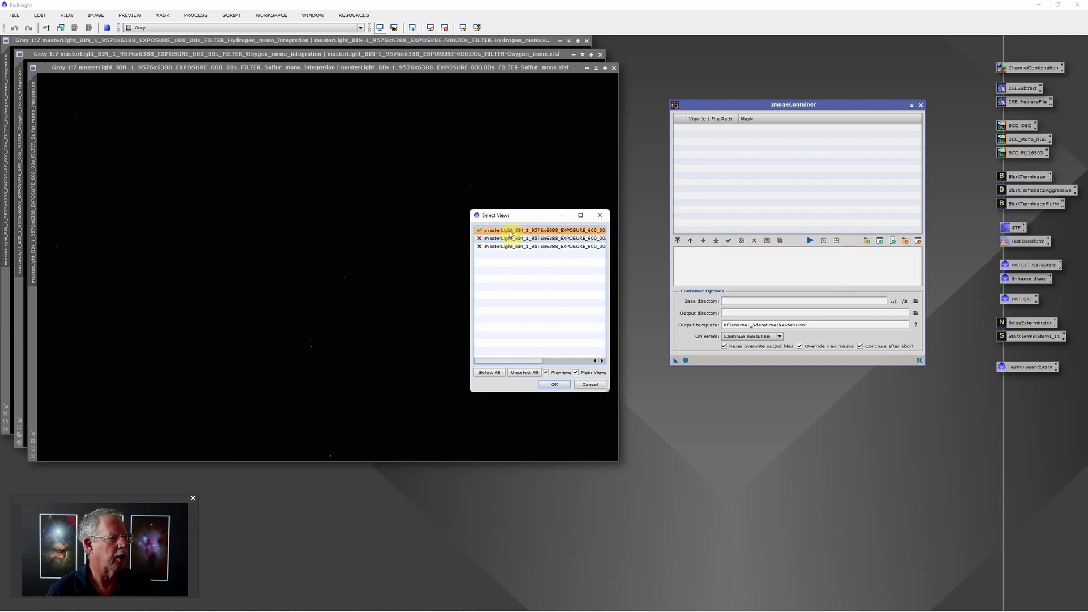
pyautogui.click(480, 373)
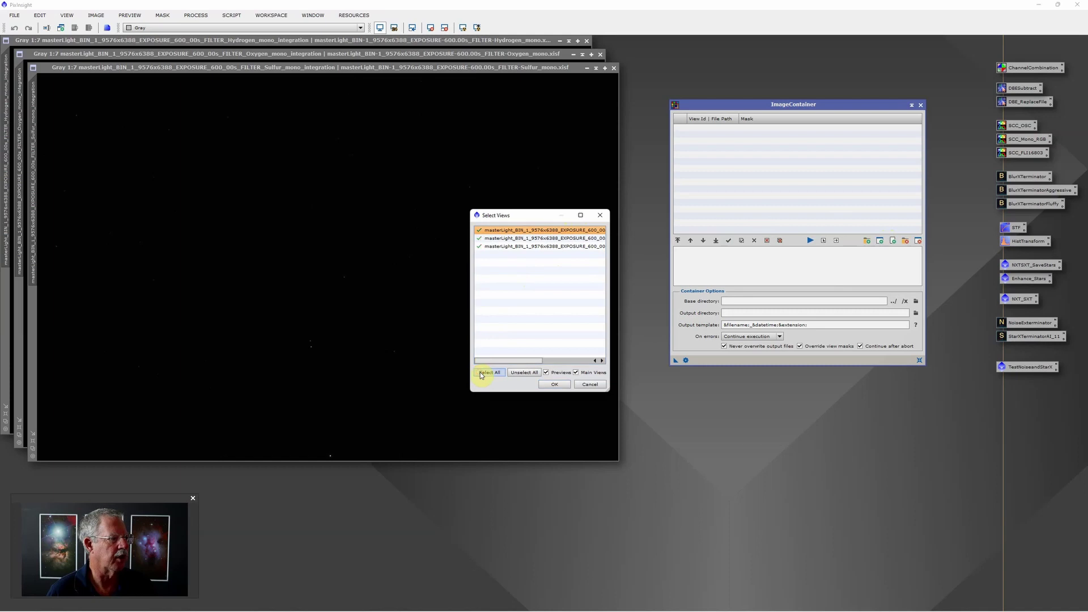
pyautogui.click(557, 385)
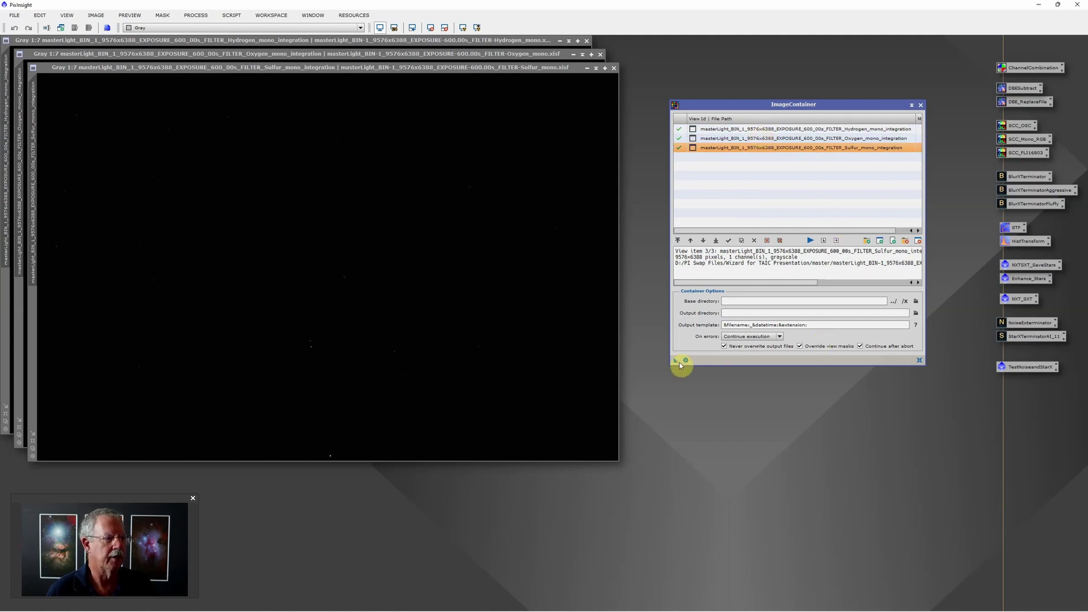
# - Save the container as the ImageContainer18 workspace icon, close its window, and move it near the saved icons
pyautogui.moveTo(676, 362); pyautogui.dragTo(876, 417)
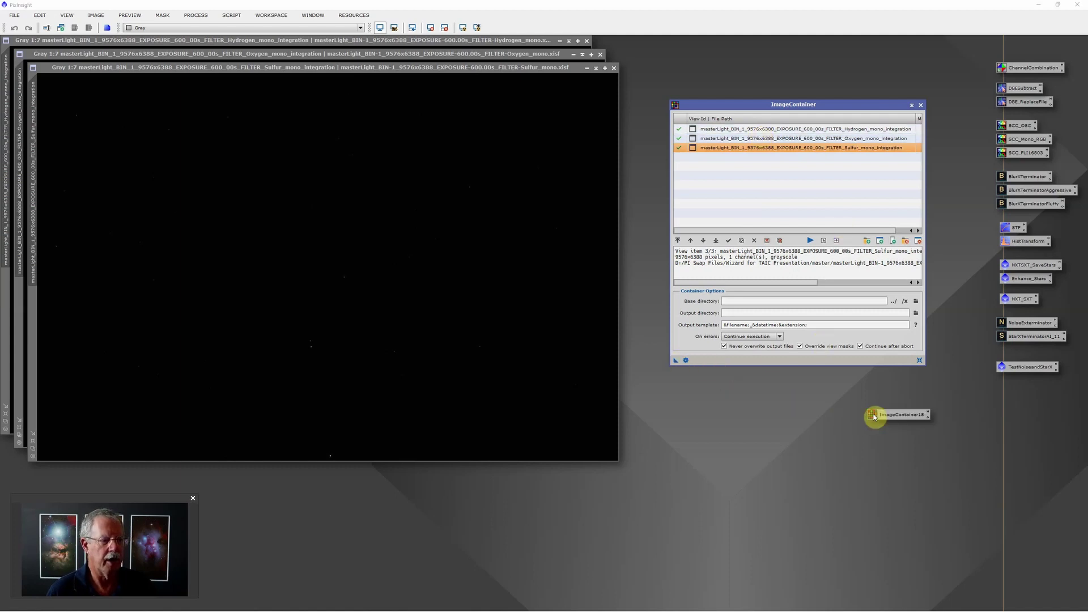
pyautogui.click(921, 105)
pyautogui.moveTo(908, 419); pyautogui.dragTo(932, 305)
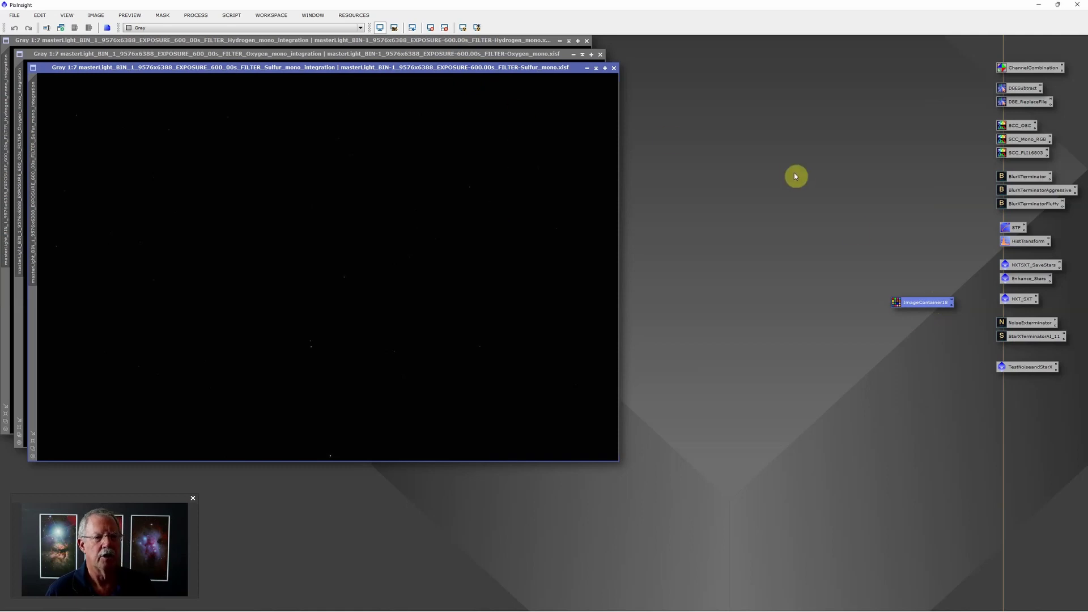
# - Nudge ImageContainer18 up beside the saved icons, then drag BlurXTerminator onto it as a demonstration
pyautogui.moveTo(928, 304); pyautogui.dragTo(919, 274)
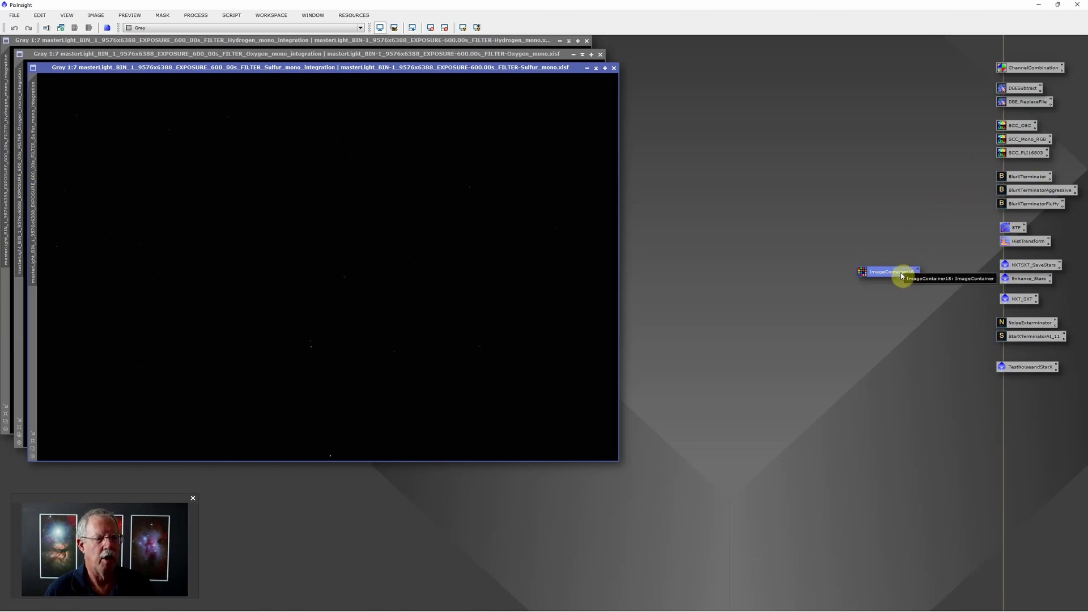
pyautogui.click(1027, 176)
pyautogui.moveTo(1030, 178)
pyautogui.mouseDown()
pyautogui.moveTo(962, 170)
pyautogui.moveTo(903, 214)
pyautogui.moveTo(898, 274)
pyautogui.moveTo(1032, 175)
pyautogui.mouseUp()
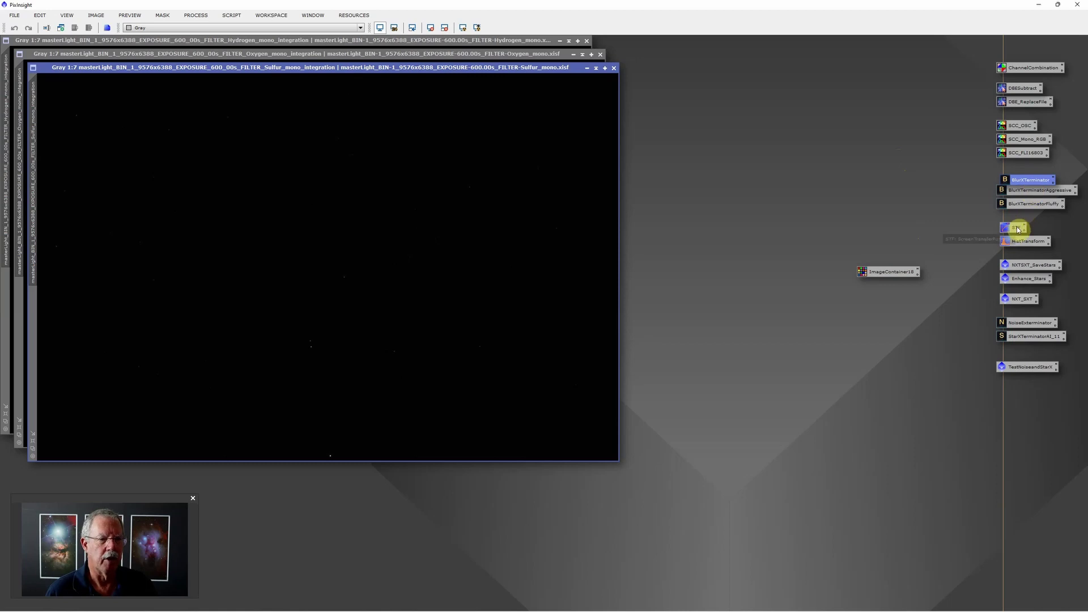
# - Auto-stretch the Sulfur master and copy those STF values into HistogramTransformation
pyautogui.click(463, 28)
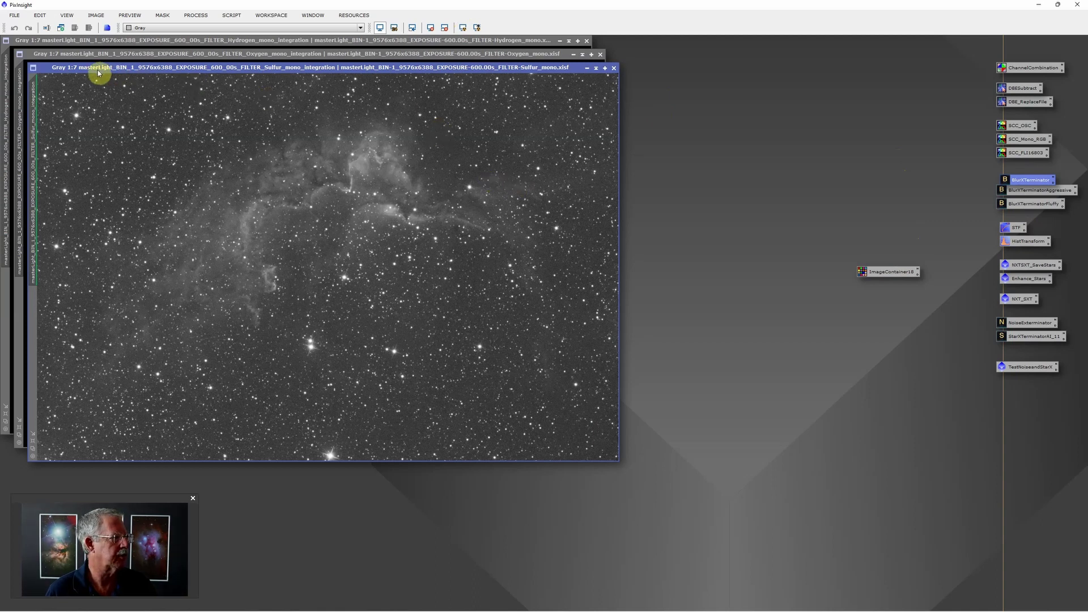
pyautogui.doubleClick(1012, 230)
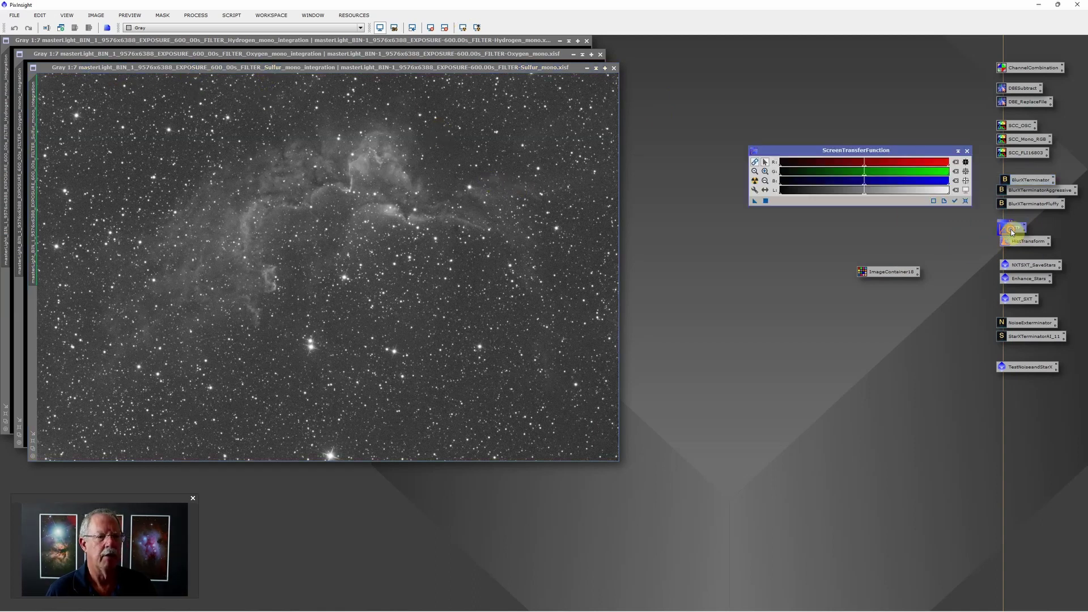
pyautogui.doubleClick(1020, 241)
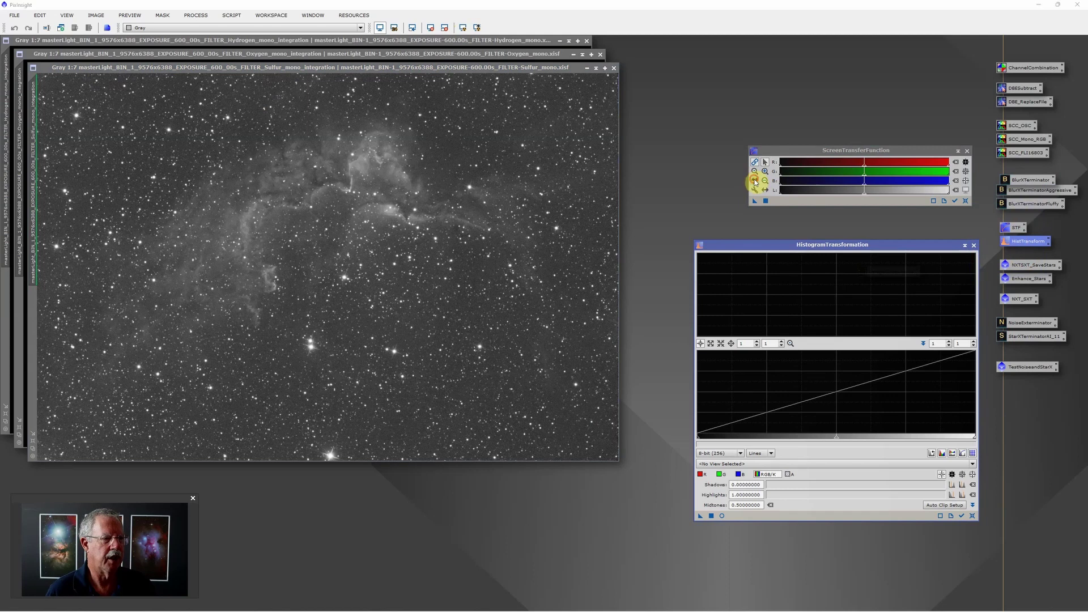
pyautogui.click(754, 181)
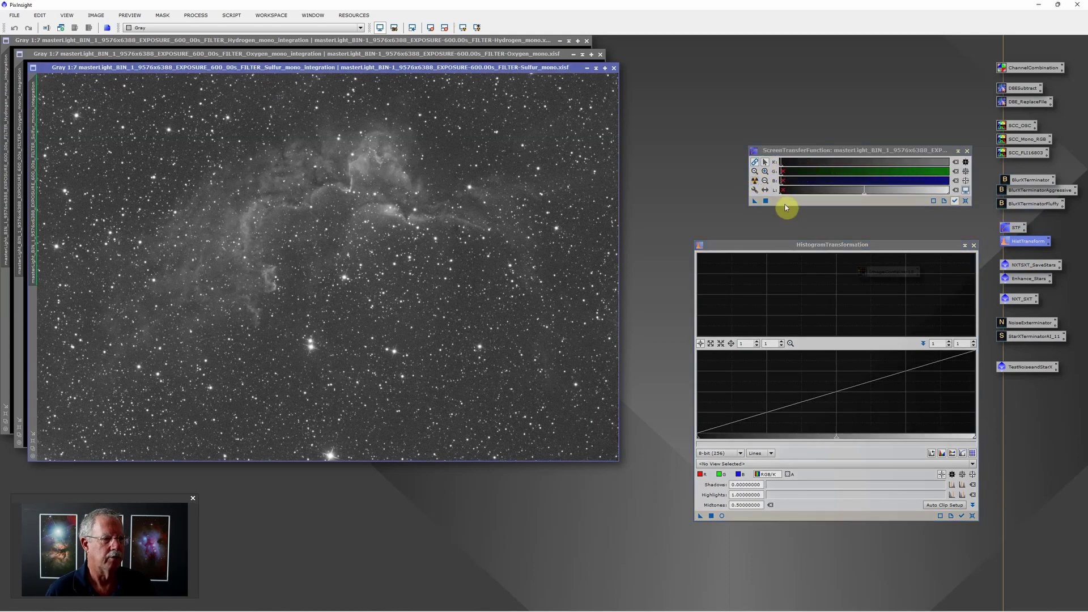
pyautogui.moveTo(755, 201); pyautogui.dragTo(800, 519)
# - Apply the histogram stretch to the Sulfur image, reset the preview stretch, and close both windows
pyautogui.moveTo(700, 515); pyautogui.dragTo(441, 256)
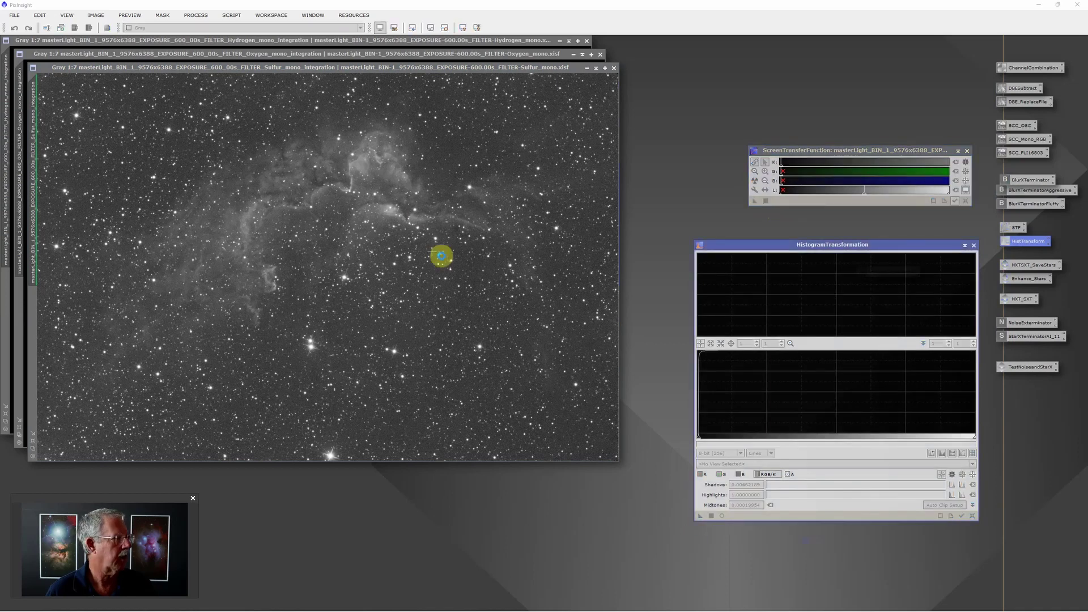
pyautogui.click(379, 27)
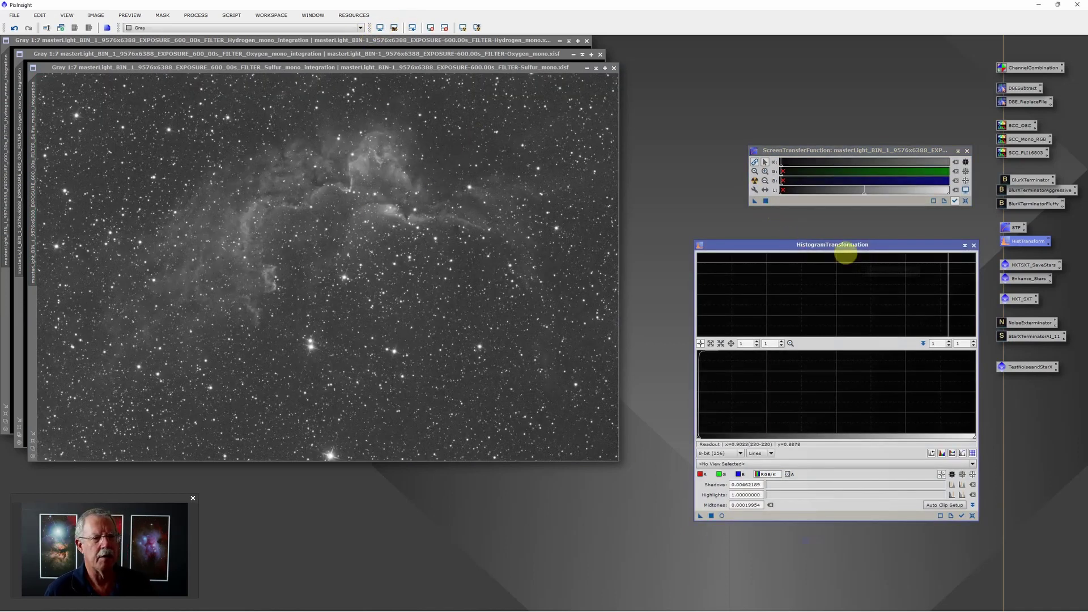
pyautogui.click(966, 152)
pyautogui.click(974, 244)
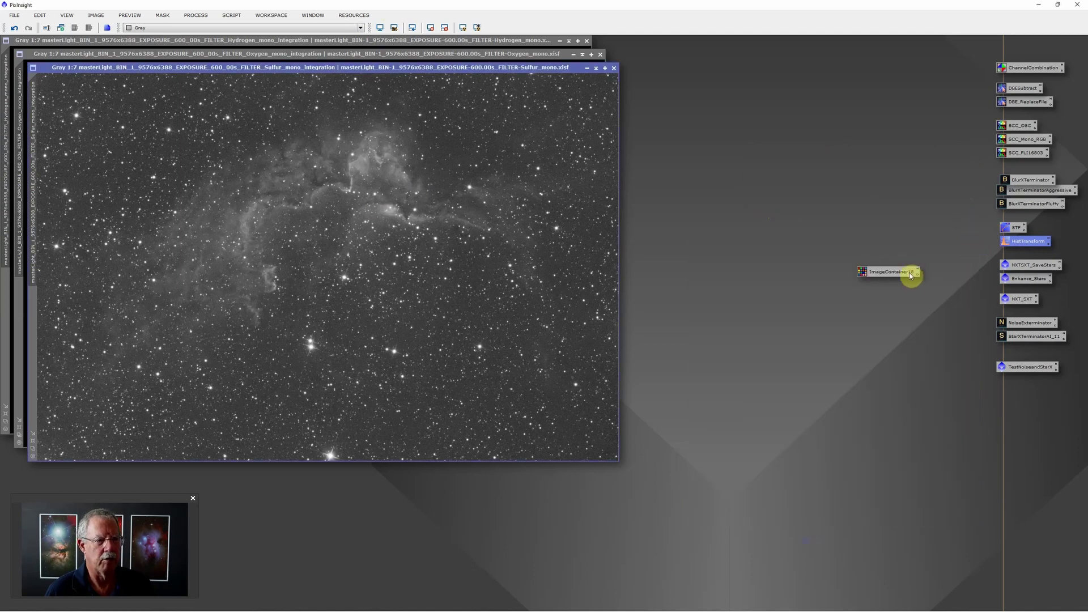